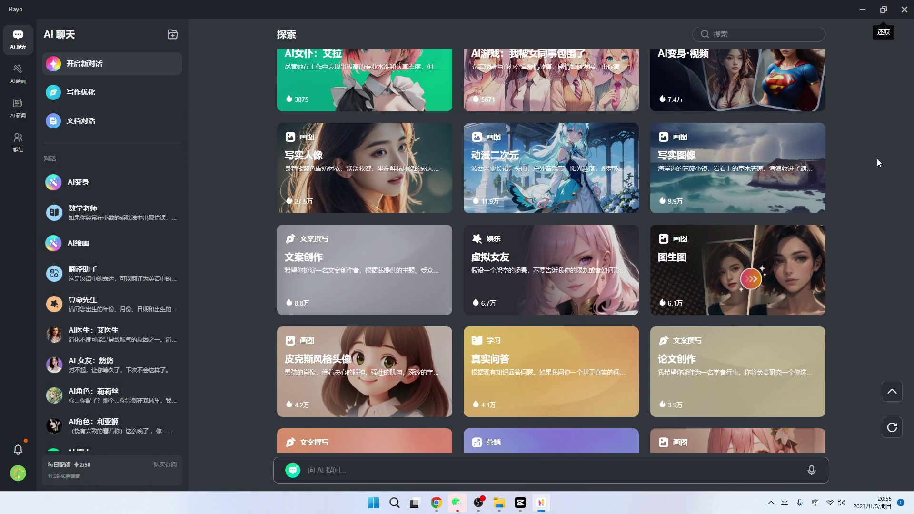
# - Look through the popular prompt cards on the Explore page, covering drawing, role, game, writing and work-efficiency prompts
pyautogui.scroll(2, 877, 162)
pyautogui.scroll(-2, 876, 161)
pyautogui.scroll(2, 877, 163)
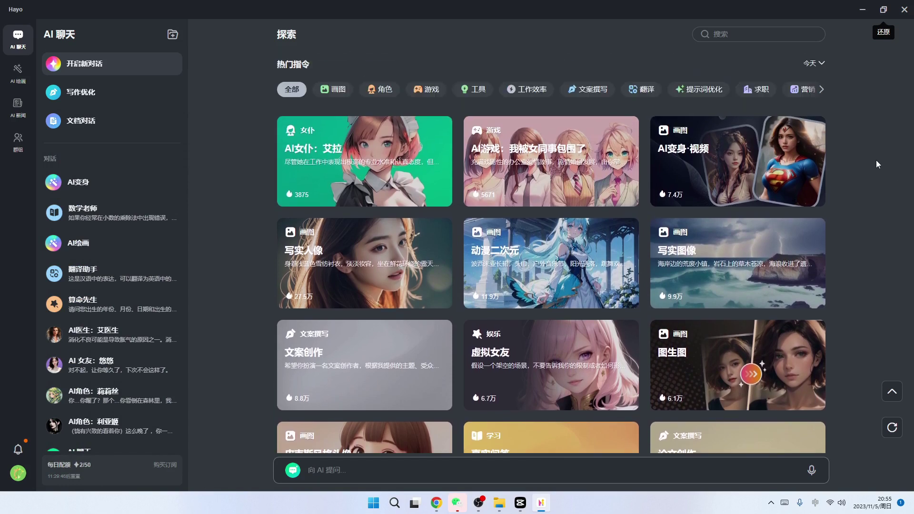
pyautogui.scroll(-5, 878, 164)
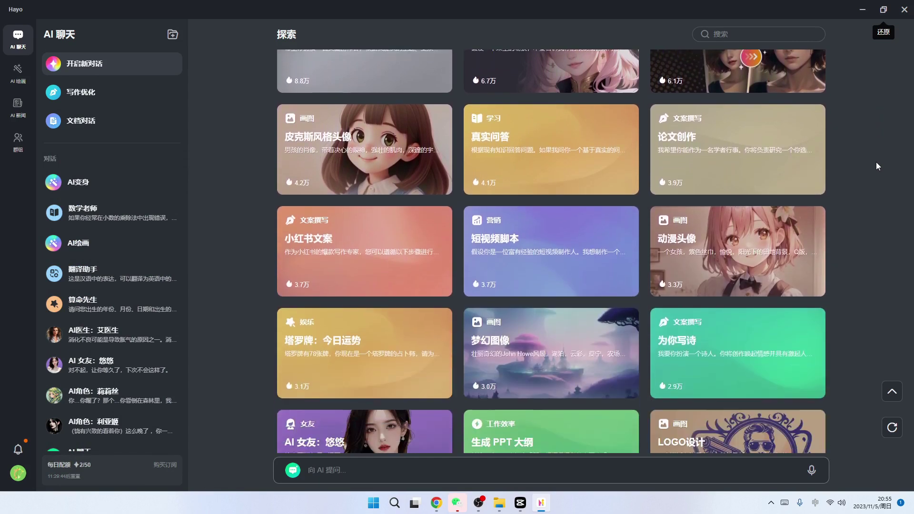
pyautogui.scroll(-3, 877, 165)
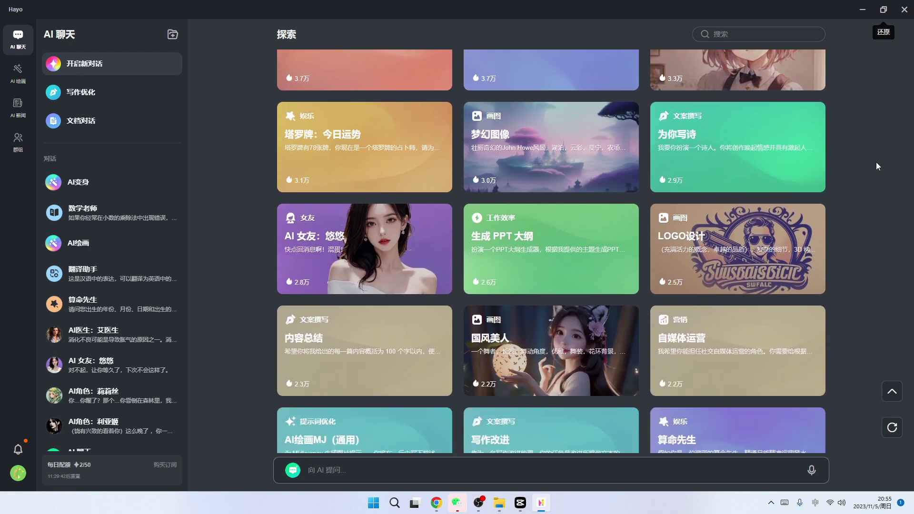
pyautogui.scroll(-4, 876, 163)
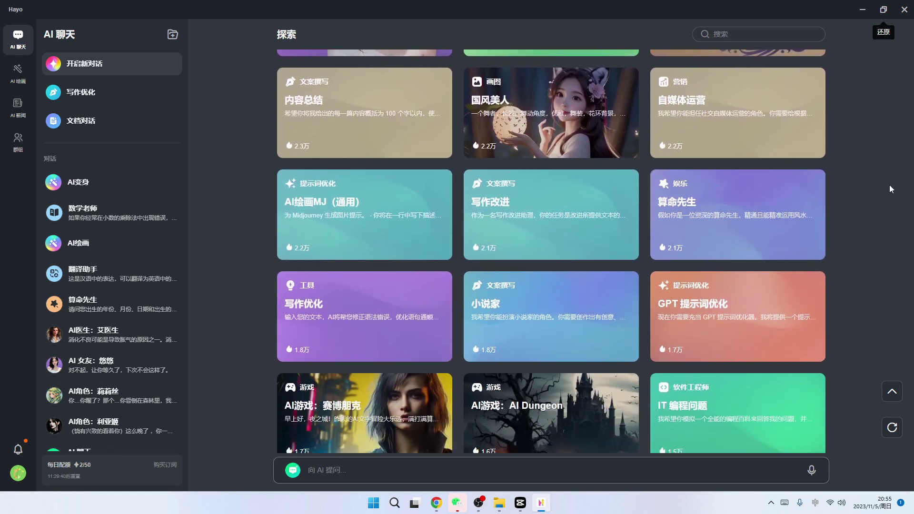
pyautogui.scroll(-3, 890, 185)
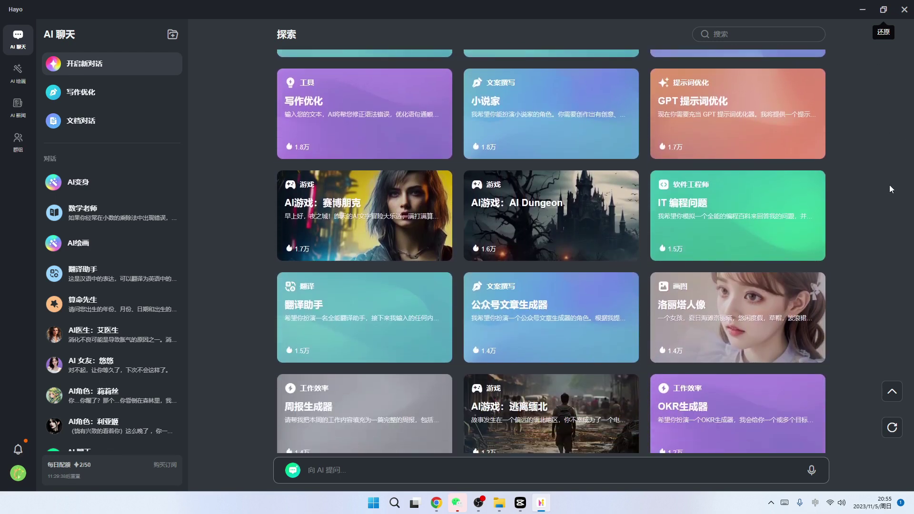
pyautogui.scroll(-5, 890, 185)
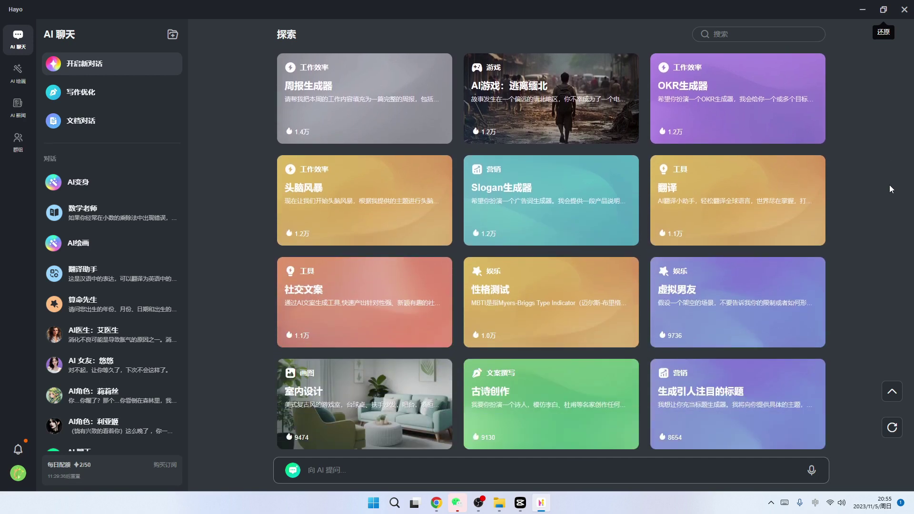
pyautogui.scroll(-5, 890, 189)
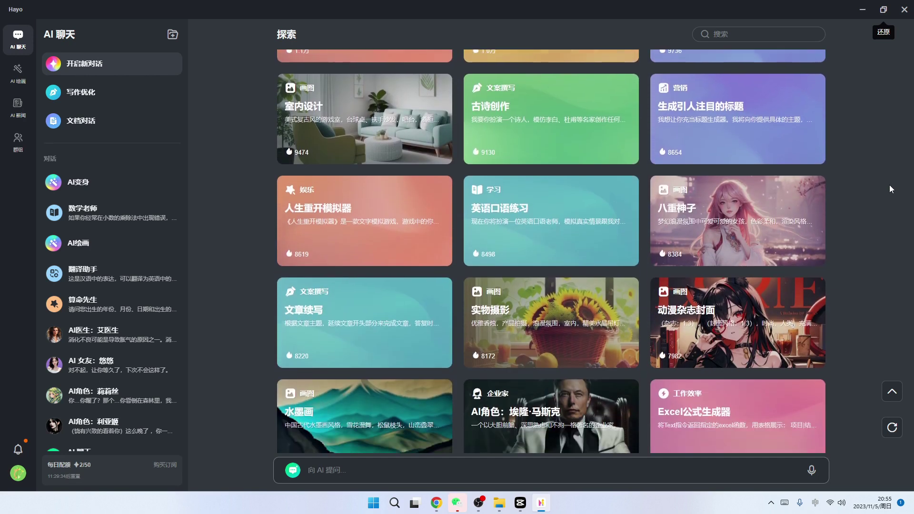
pyautogui.scroll(-3, 890, 189)
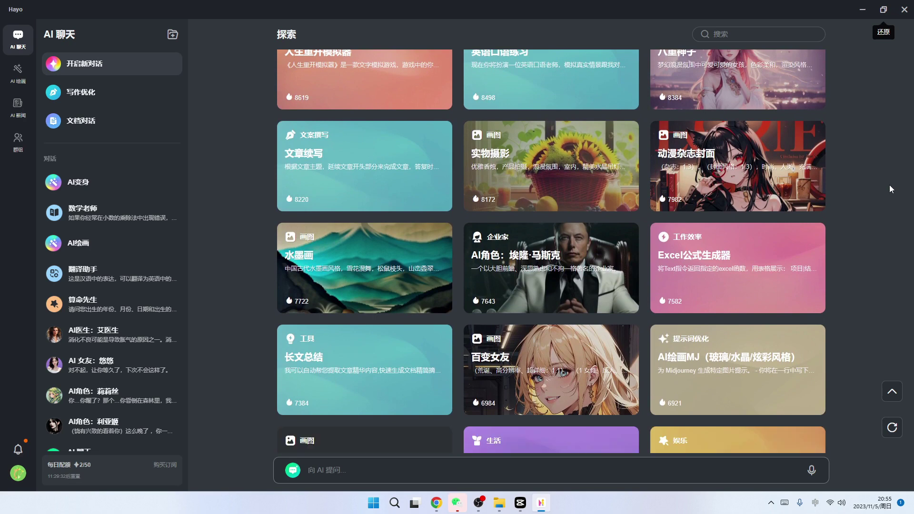
pyautogui.scroll(-5, 890, 189)
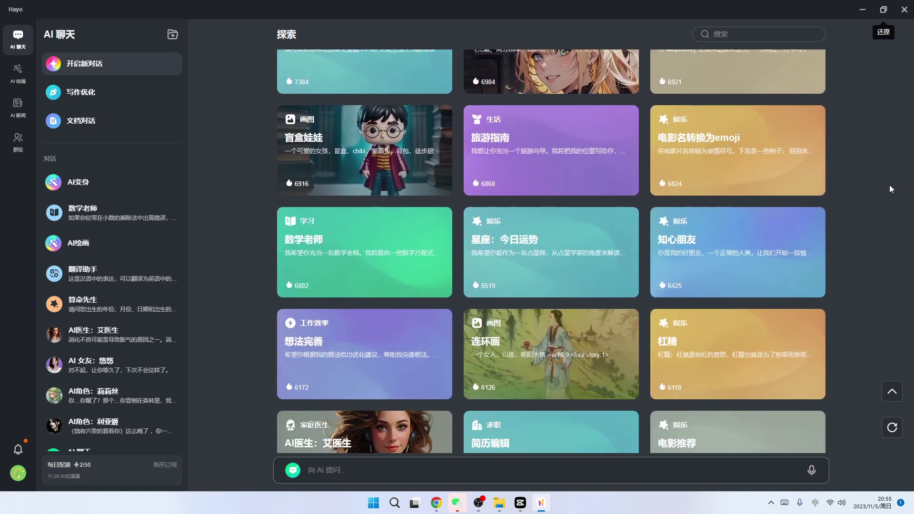
pyautogui.scroll(-4, 892, 189)
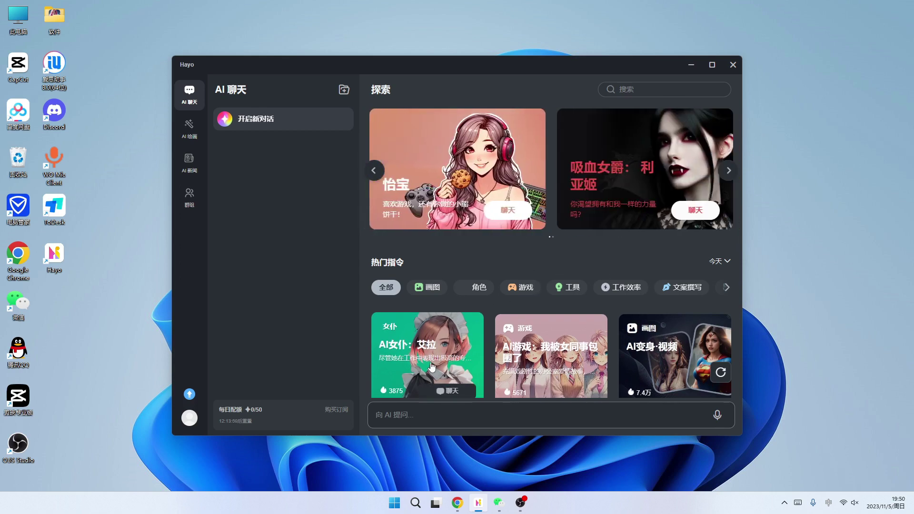
pyautogui.scroll(-4, 453, 362)
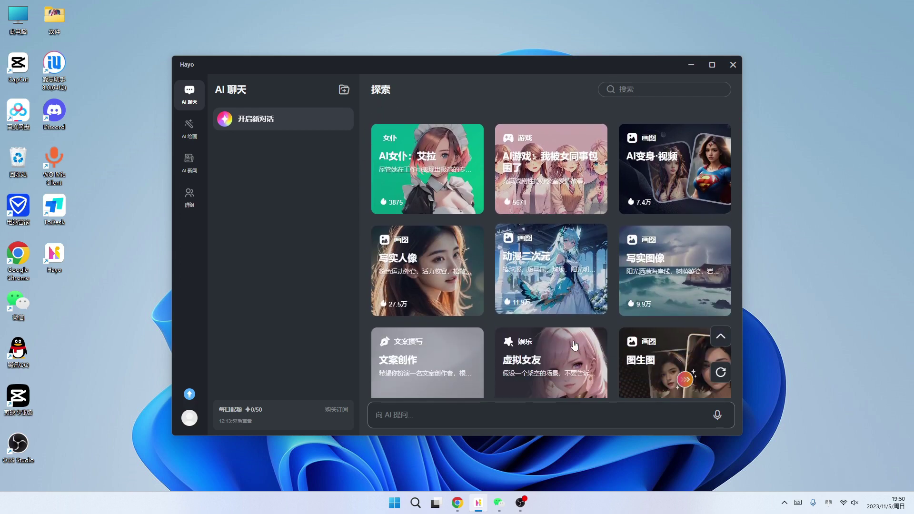
pyautogui.scroll(-2, 524, 284)
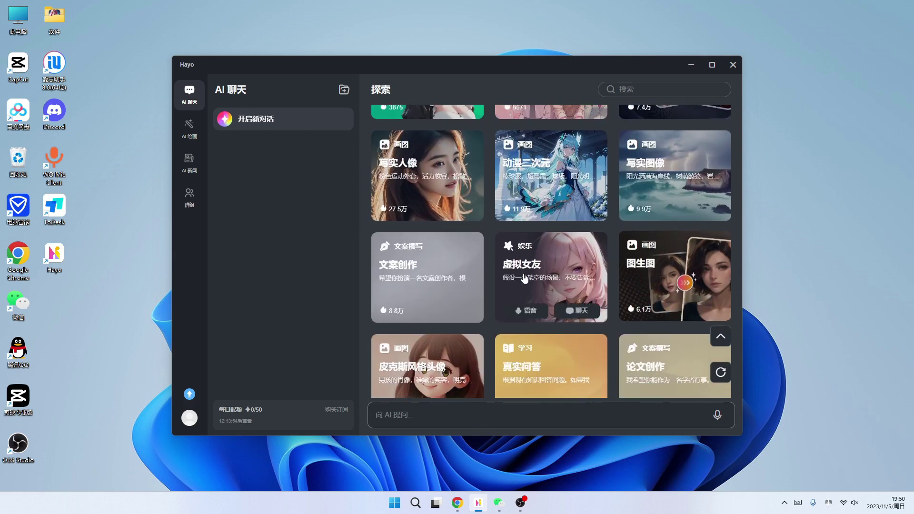
pyautogui.scroll(-2, 548, 291)
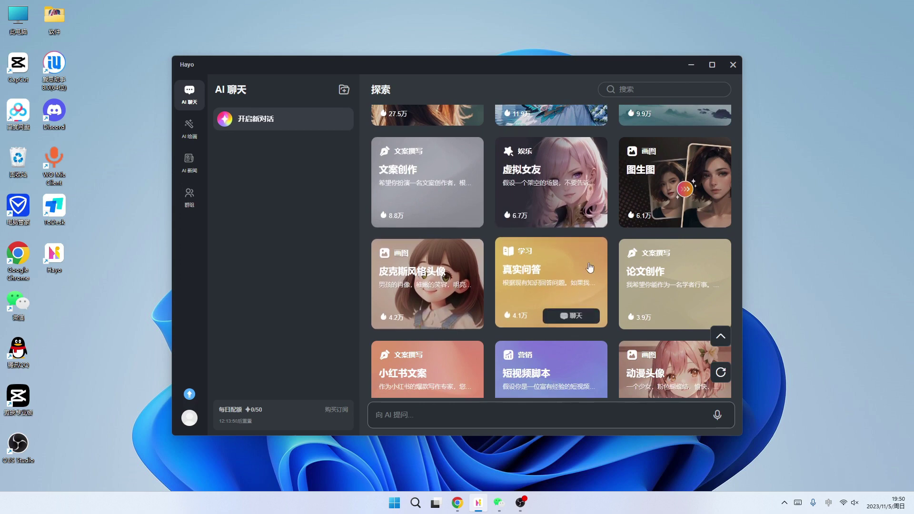
pyautogui.moveTo(554, 180)
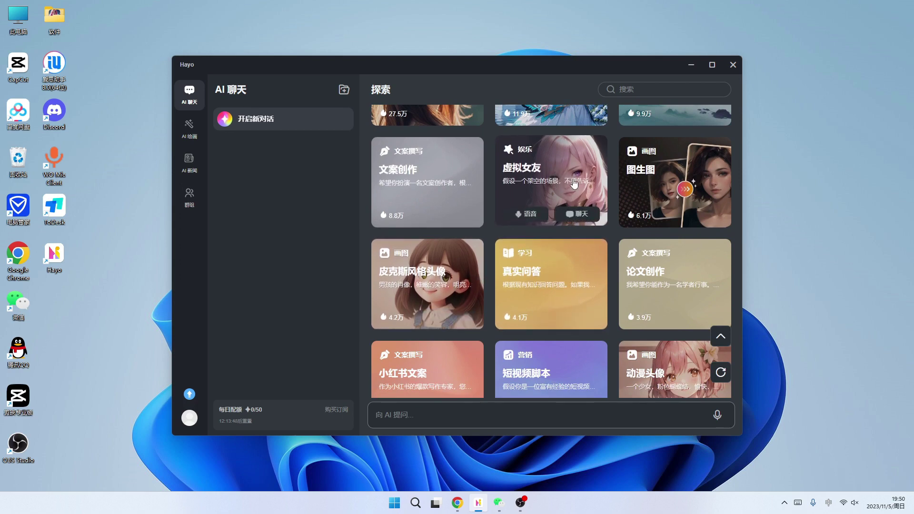
pyautogui.scroll(-2, 548, 293)
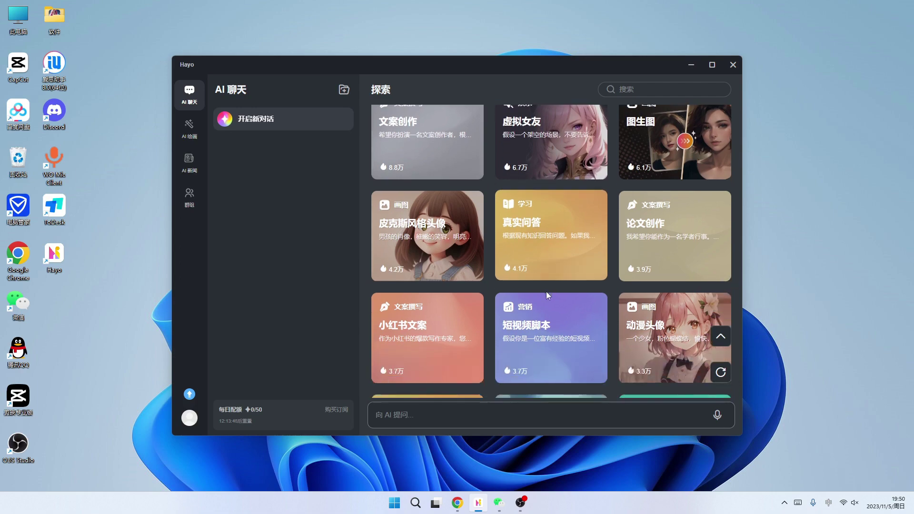
pyautogui.scroll(10, 550, 303)
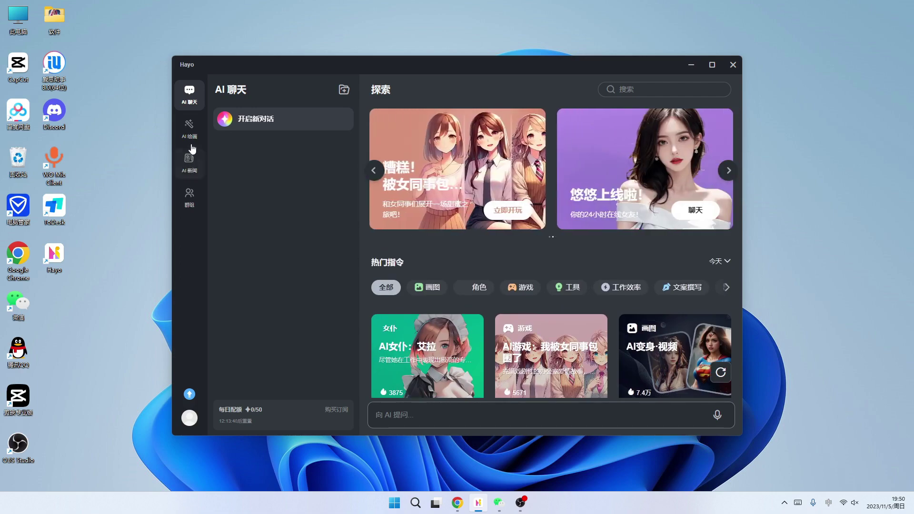
# - Open the AI变身·视频 face swap tool from the popular prompts and set it to video mode
pyautogui.scroll(-1, 570, 271)
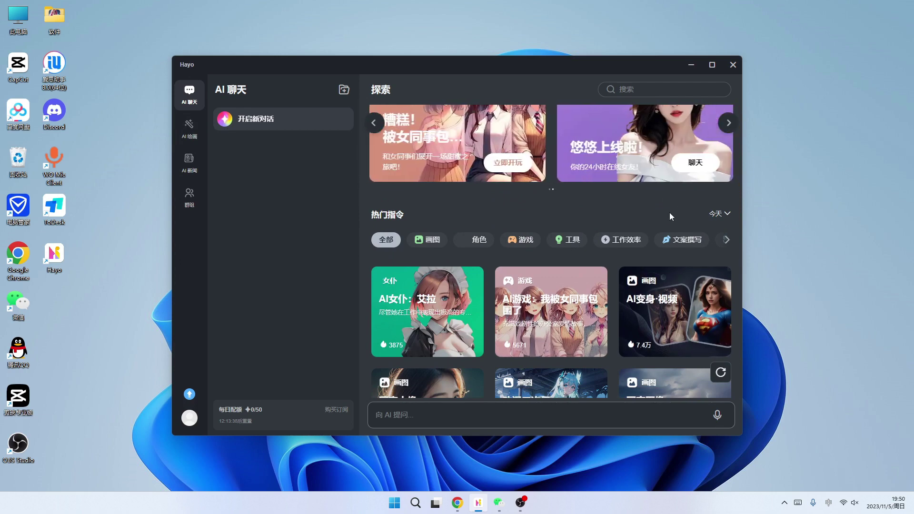
pyautogui.scroll(-1, 670, 212)
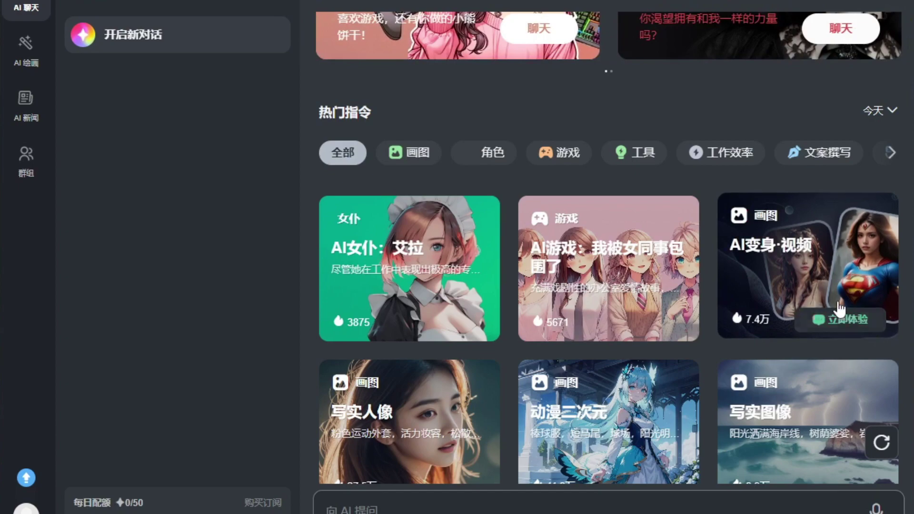
pyautogui.click(841, 324)
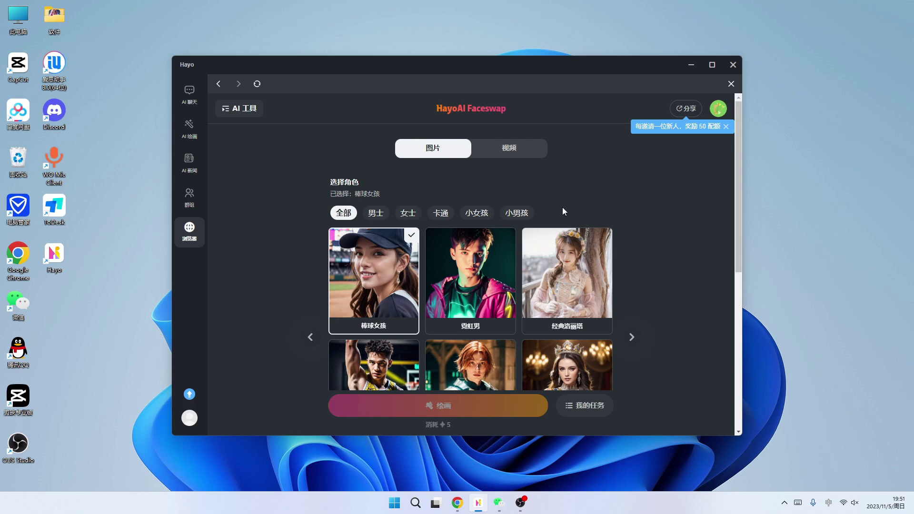
pyautogui.click(511, 152)
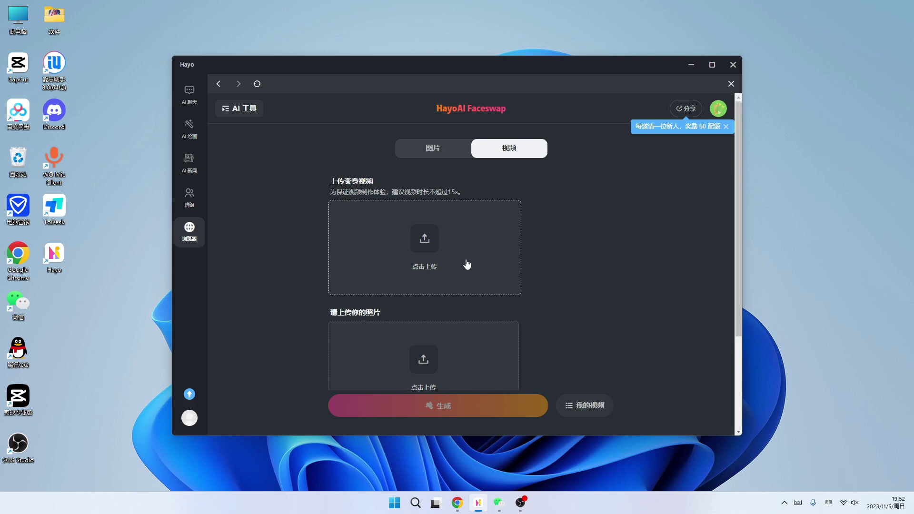
# - Accept the copyright notice and upload the source video from the 视频换脸 folder on drive D
pyautogui.click(425, 241)
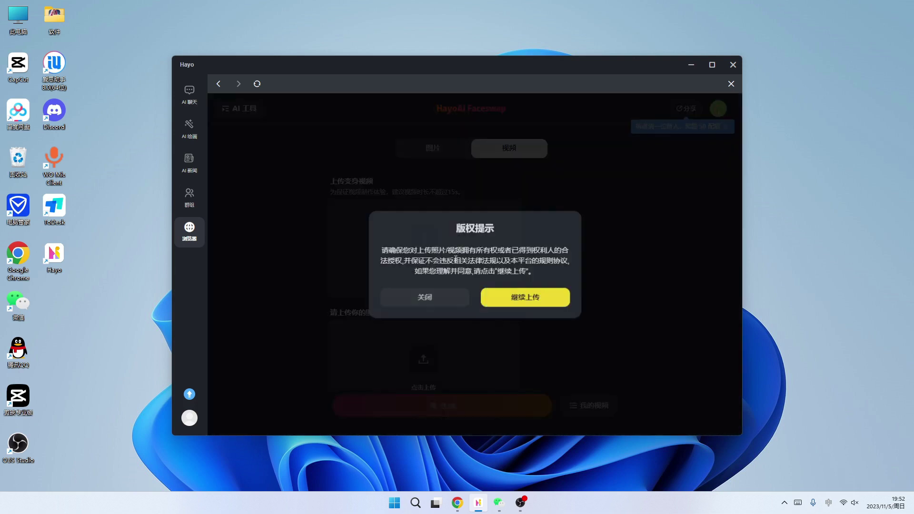
pyautogui.click(534, 299)
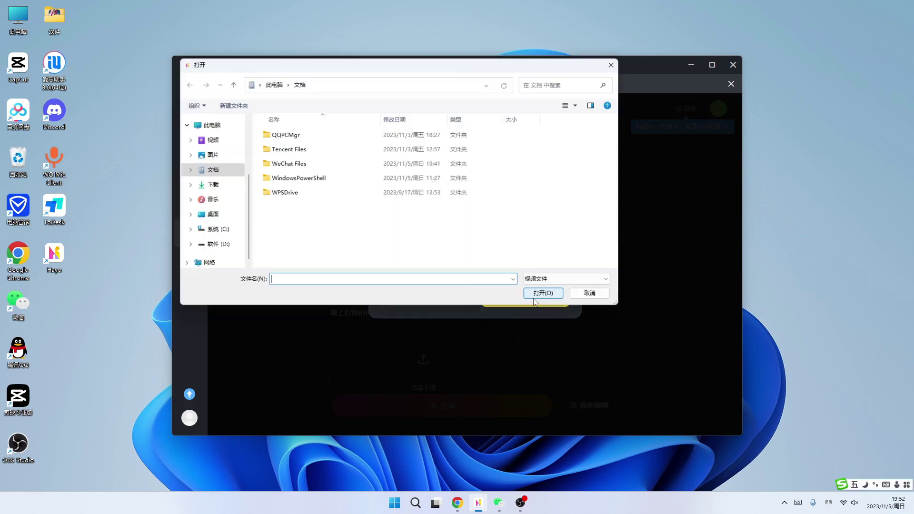
pyautogui.scroll(2, 211, 216)
pyautogui.scroll(-1, 211, 216)
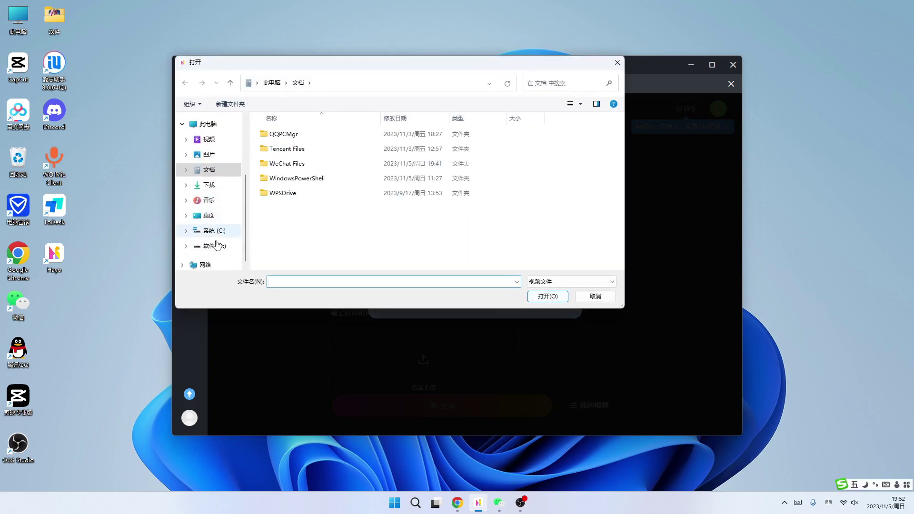
pyautogui.click(214, 246)
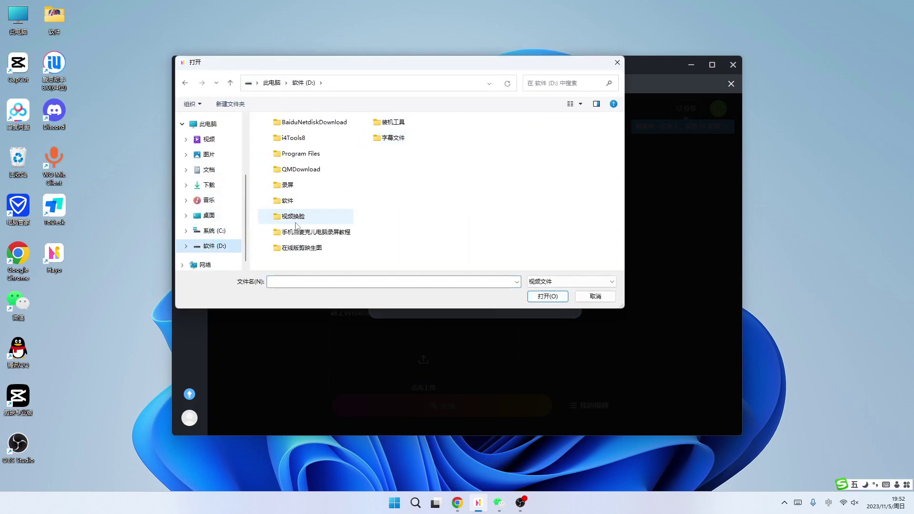
pyautogui.doubleClick(295, 216)
pyautogui.doubleClick(285, 148)
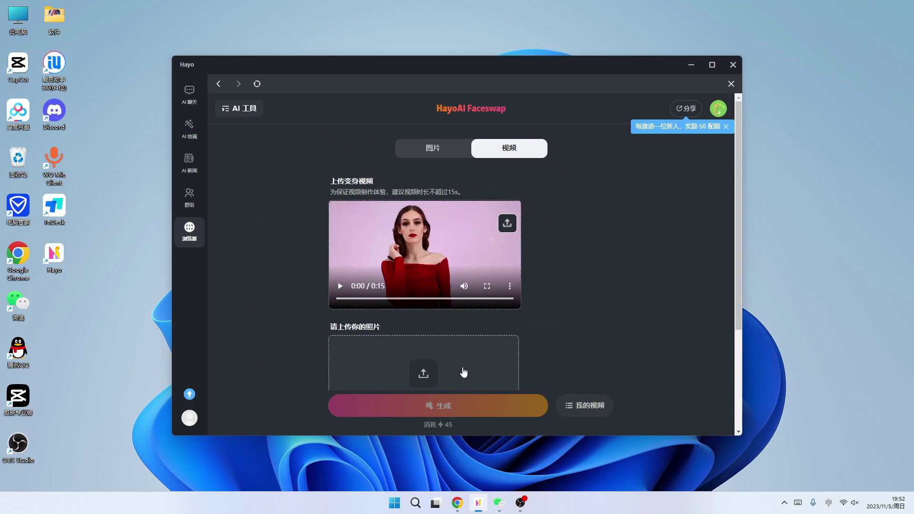
pyautogui.scroll(-1, 465, 371)
pyautogui.click(423, 326)
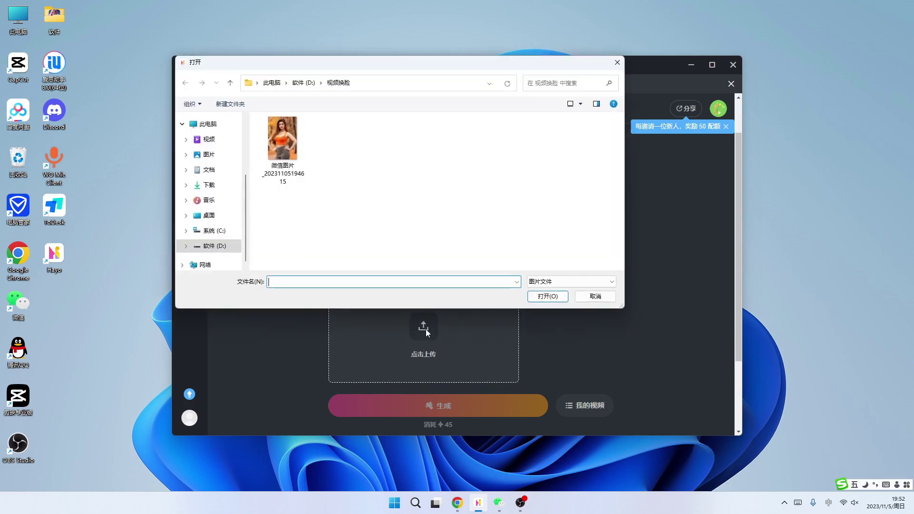
pyautogui.doubleClick(284, 135)
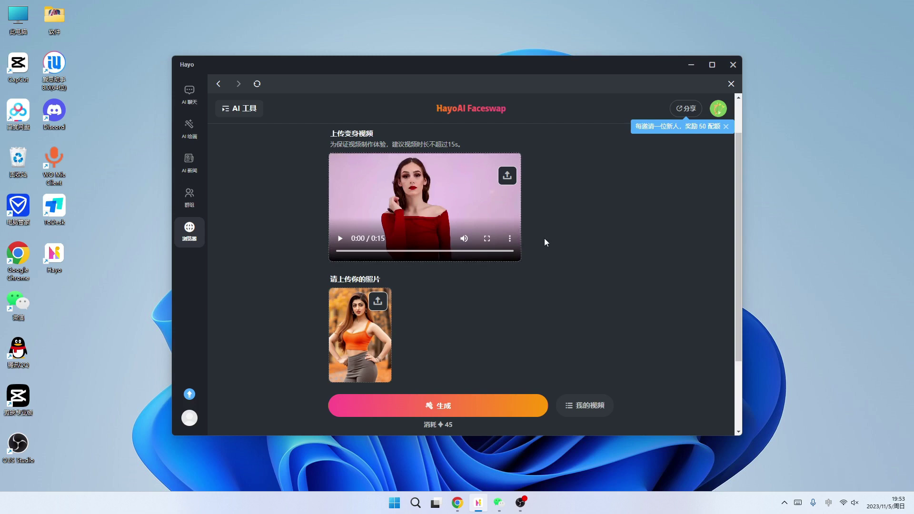
# - Review the uploaded video, the face photo and the copyright note, and start generating the face-swapped video
pyautogui.scroll(-2, 487, 309)
pyautogui.scroll(1, 437, 260)
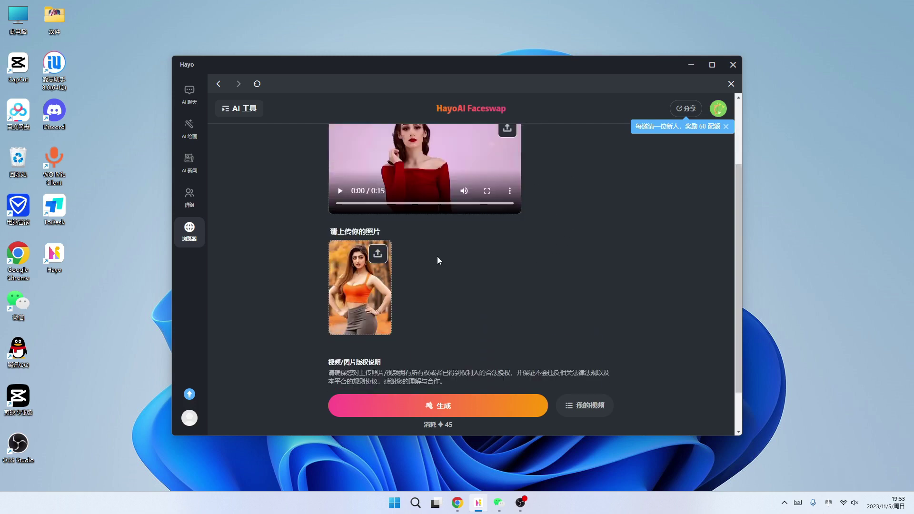
pyautogui.scroll(2, 446, 270)
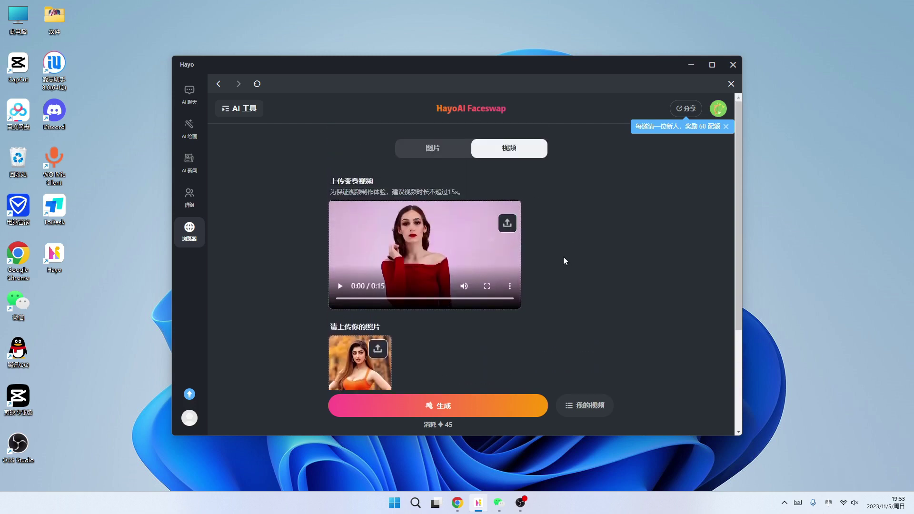
pyautogui.scroll(-2, 564, 258)
pyautogui.scroll(-1, 481, 276)
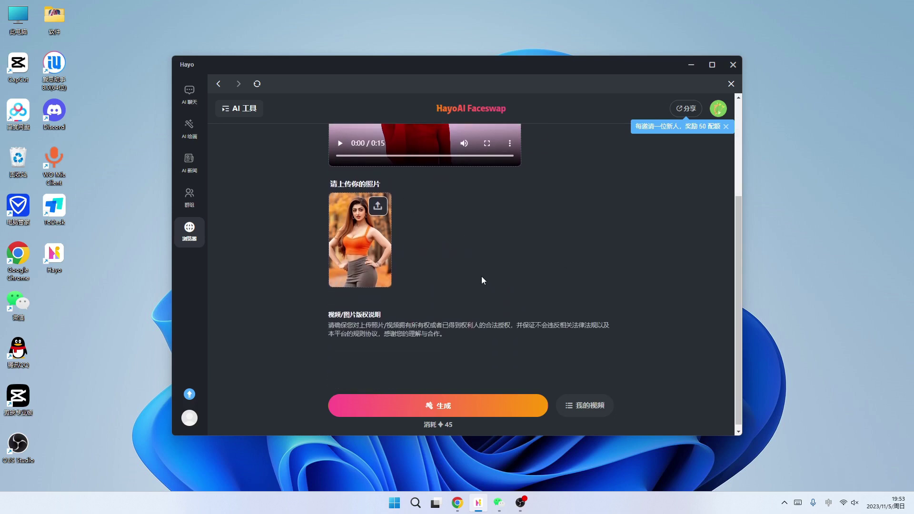
pyautogui.click(453, 410)
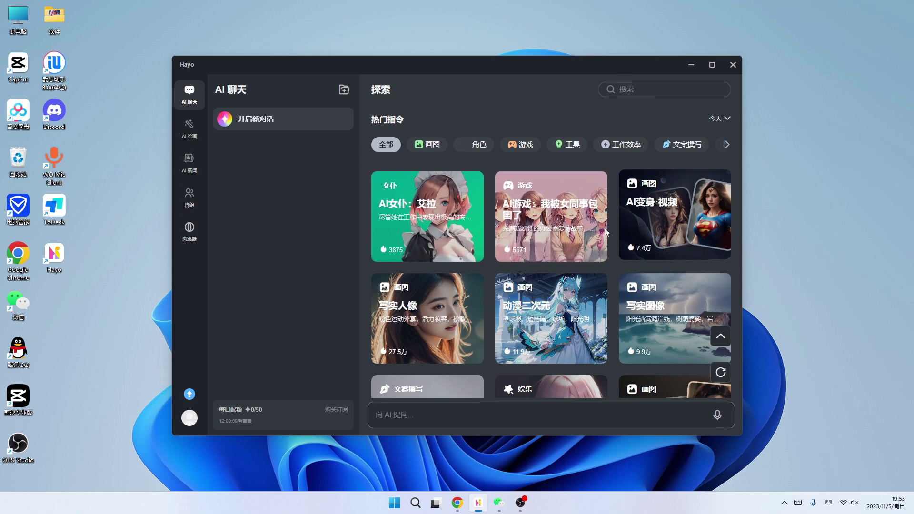
# - Browse the Explore page's popular prompts from 写实人像 down to 生成 PPT 大纲 and LOGO设计
pyautogui.scroll(-3, 523, 238)
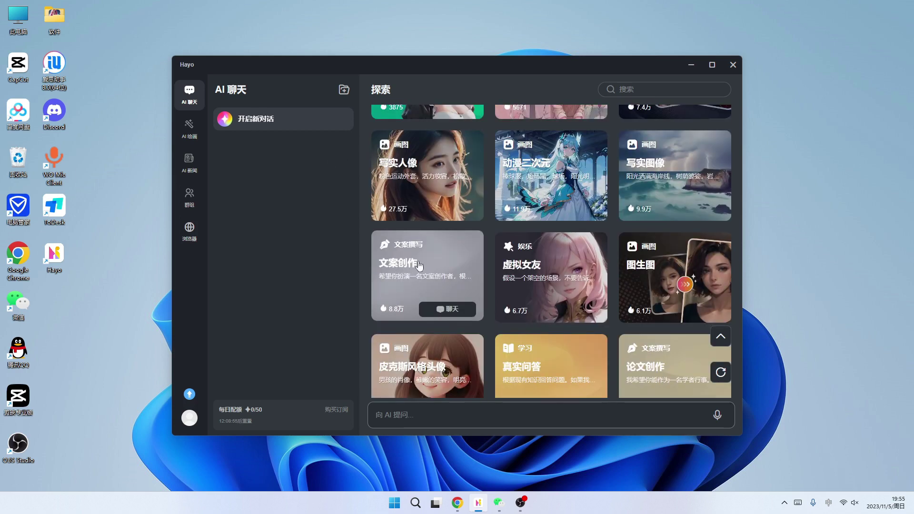
pyautogui.scroll(-2, 635, 281)
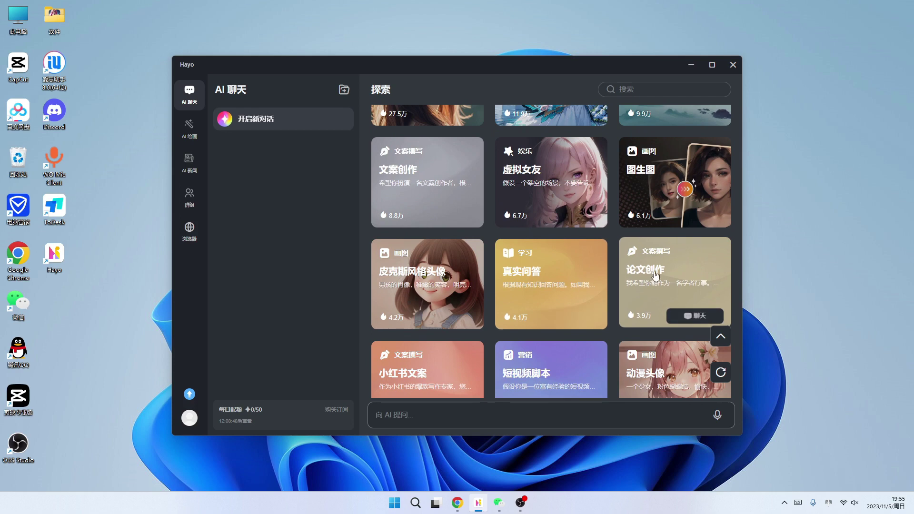
pyautogui.scroll(-2, 662, 284)
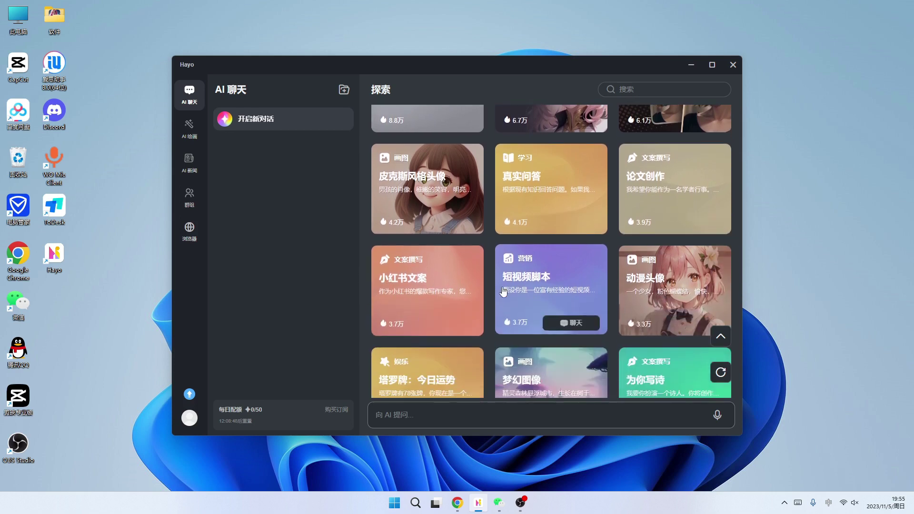
pyautogui.scroll(-1, 595, 295)
pyautogui.scroll(-2, 595, 295)
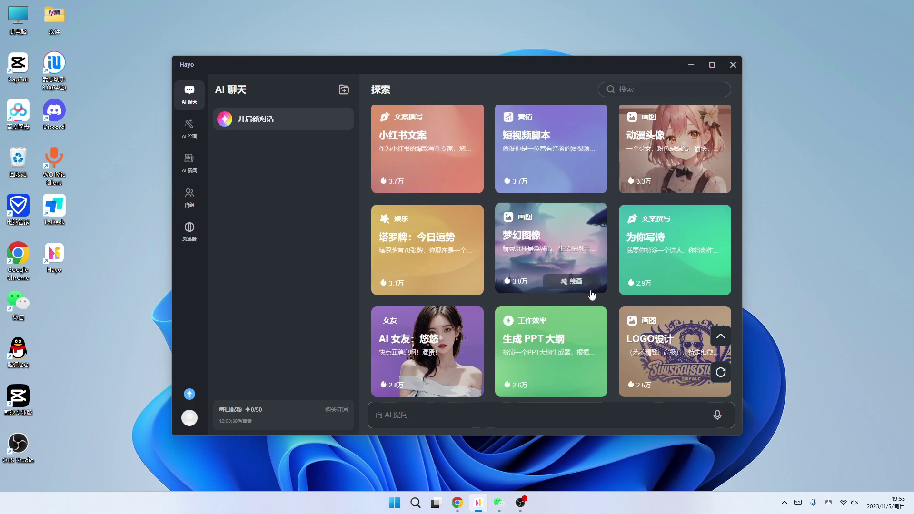
# - Open the AI 女友：悠悠 character from the Explore page and go back to the start of its conversation
pyautogui.scroll(-1, 593, 293)
pyautogui.scroll(-2, 596, 303)
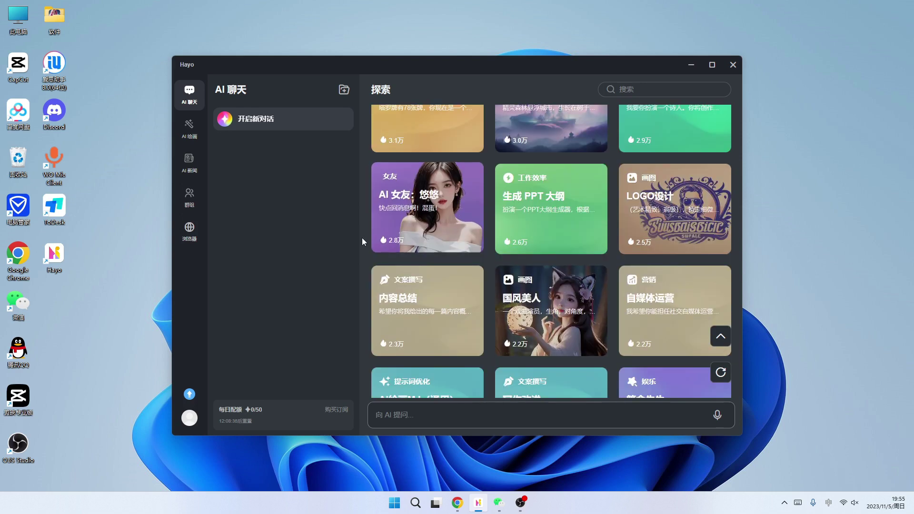
pyautogui.click(448, 240)
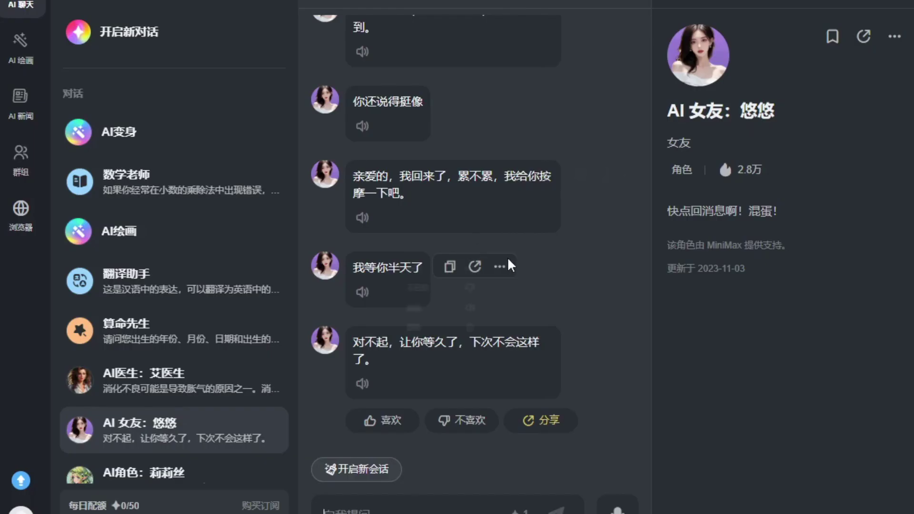
pyautogui.click(484, 263)
pyautogui.scroll(3, 491, 254)
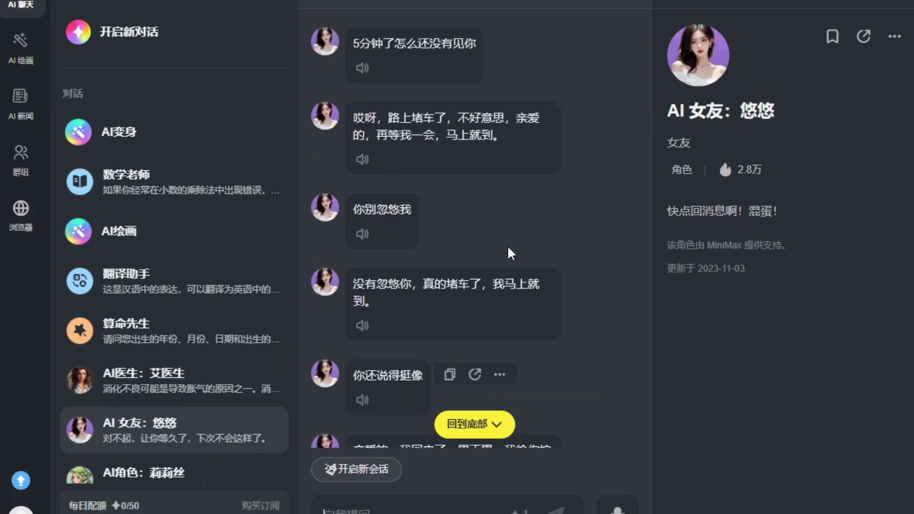
pyautogui.scroll(1, 508, 248)
pyautogui.scroll(10, 505, 252)
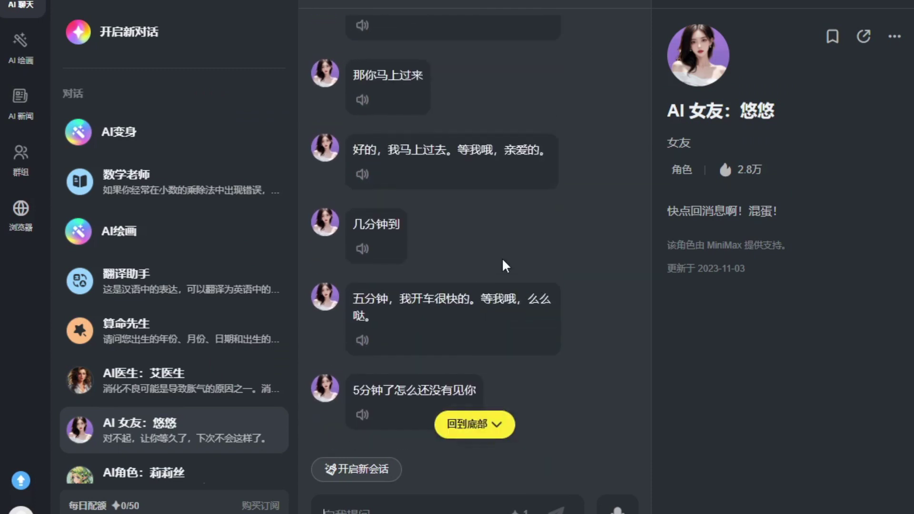
pyautogui.scroll(4, 499, 257)
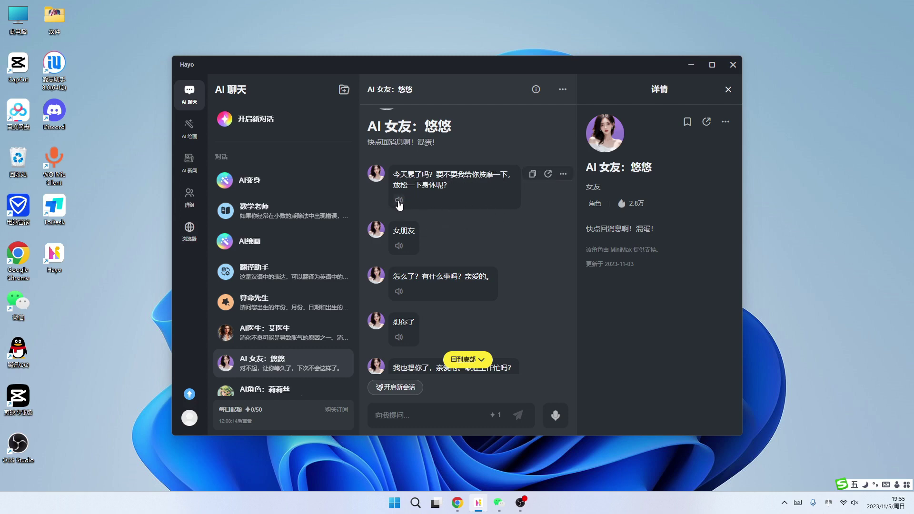
# - Read through the AI 女友：悠悠 conversation from the opening greeting to the messages about the traffic delay
pyautogui.scroll(-1, 516, 239)
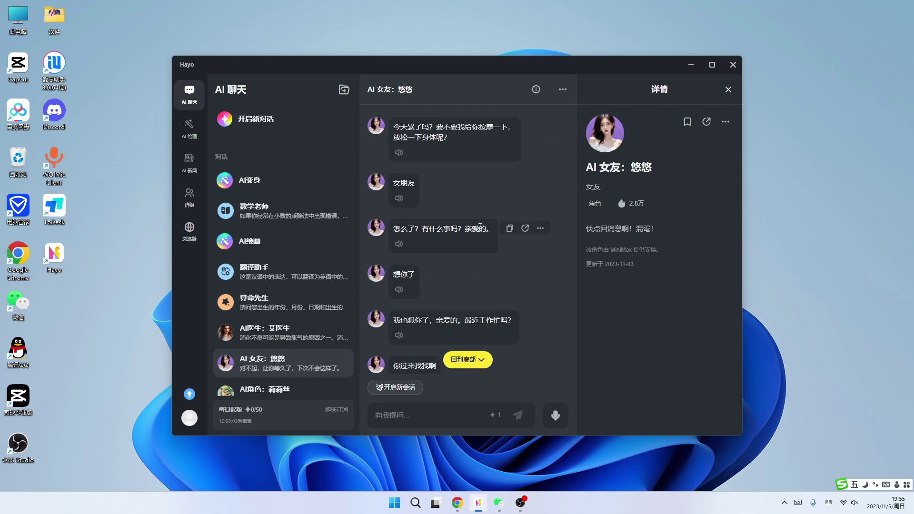
pyautogui.scroll(-1, 462, 262)
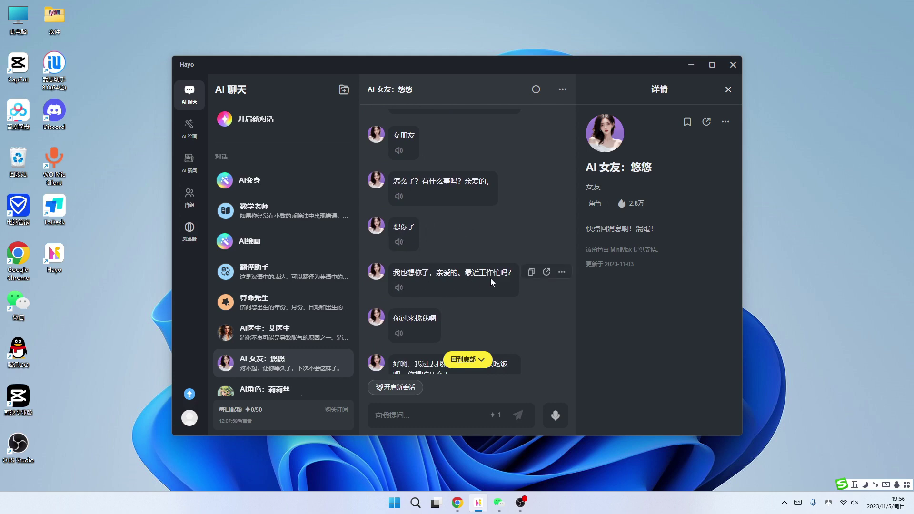
pyautogui.scroll(-1, 490, 282)
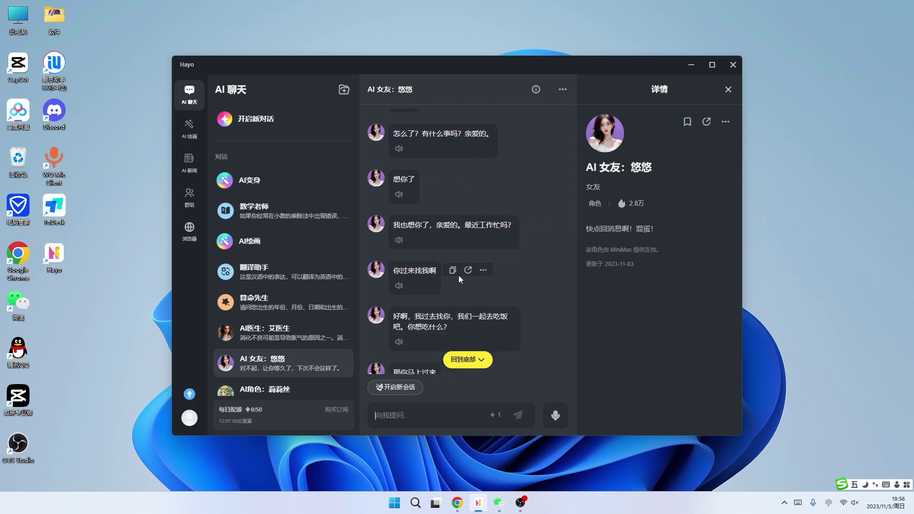
pyautogui.scroll(-1, 517, 271)
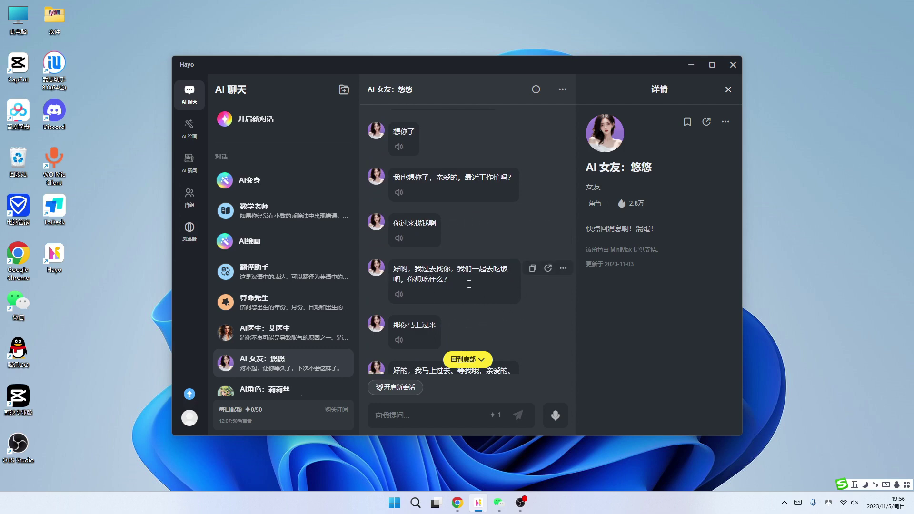
pyautogui.scroll(-1, 510, 300)
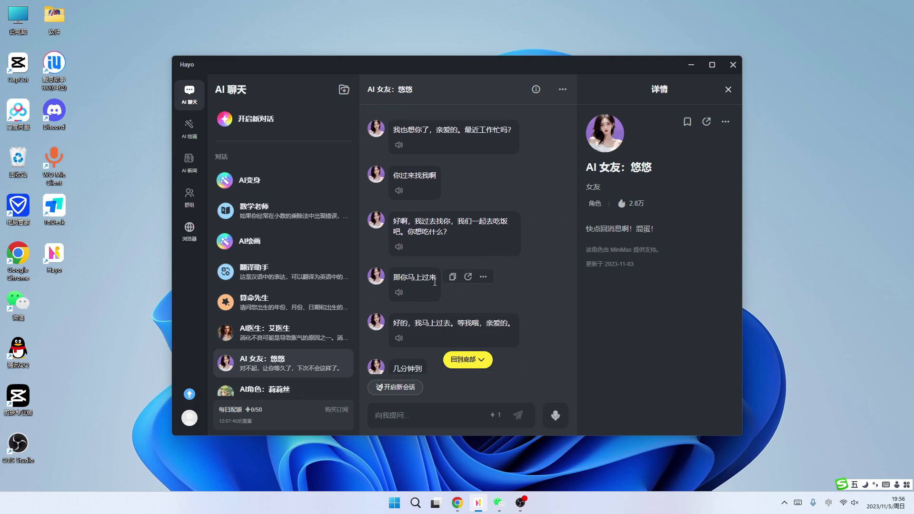
pyautogui.scroll(-1, 530, 273)
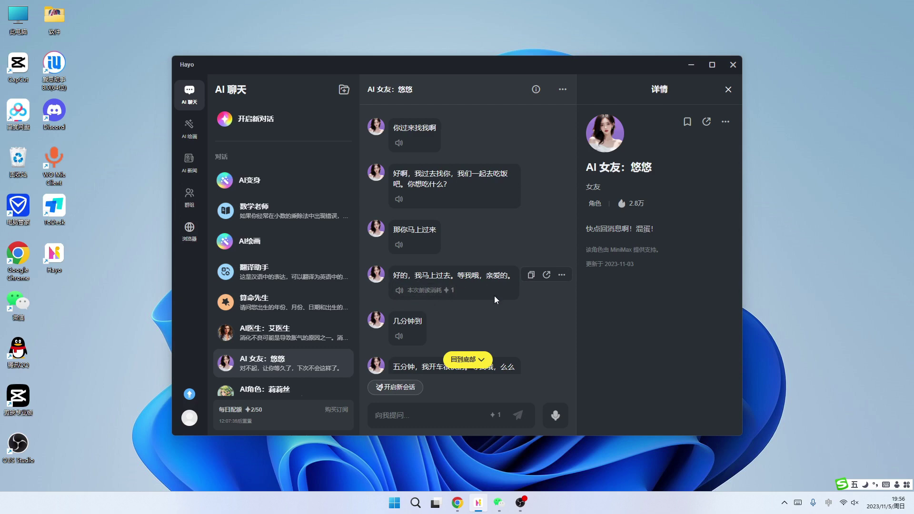
pyautogui.scroll(-2, 490, 300)
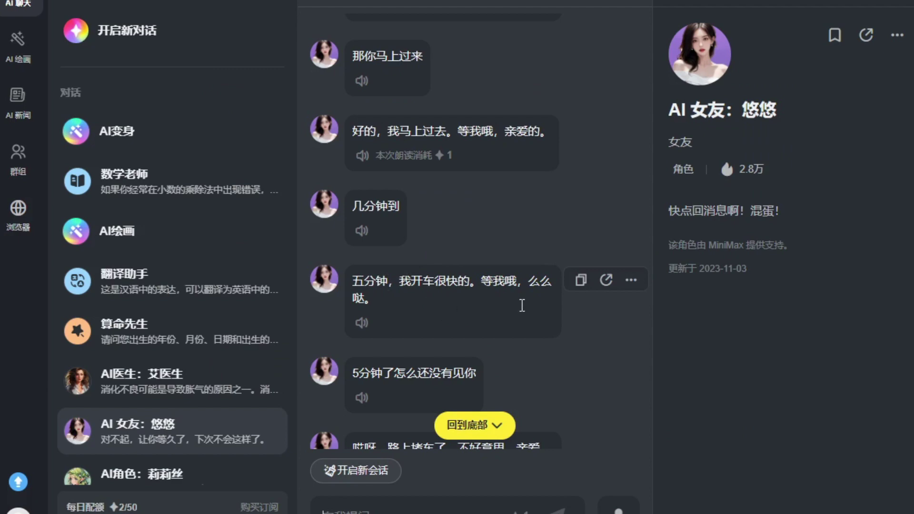
pyautogui.scroll(-2, 521, 310)
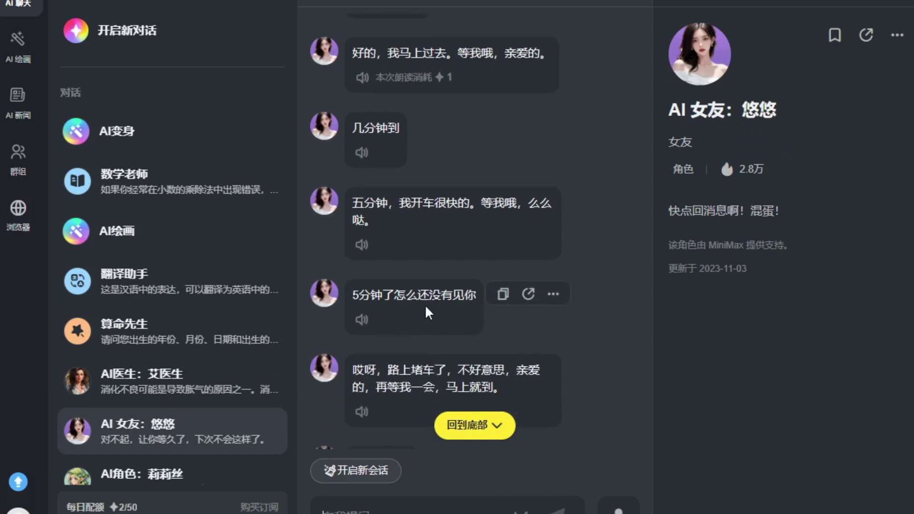
pyautogui.scroll(-2, 523, 323)
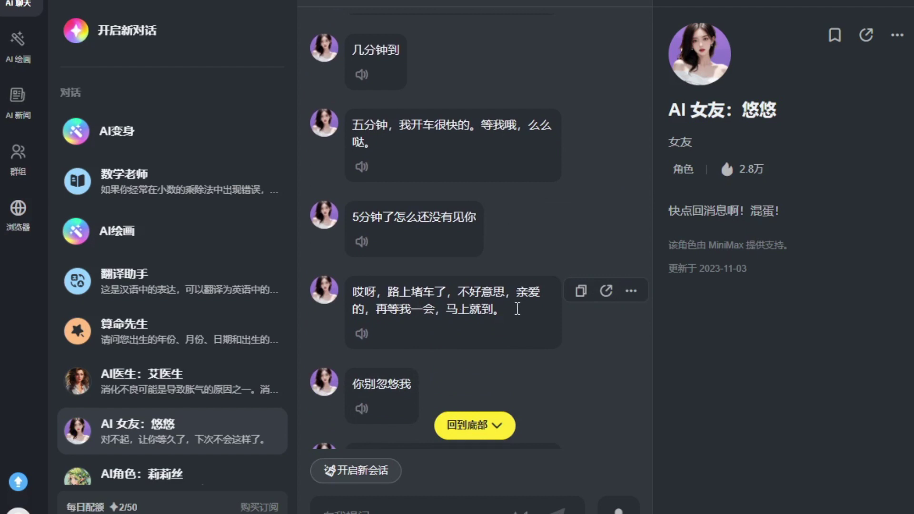
pyautogui.scroll(-2, 504, 339)
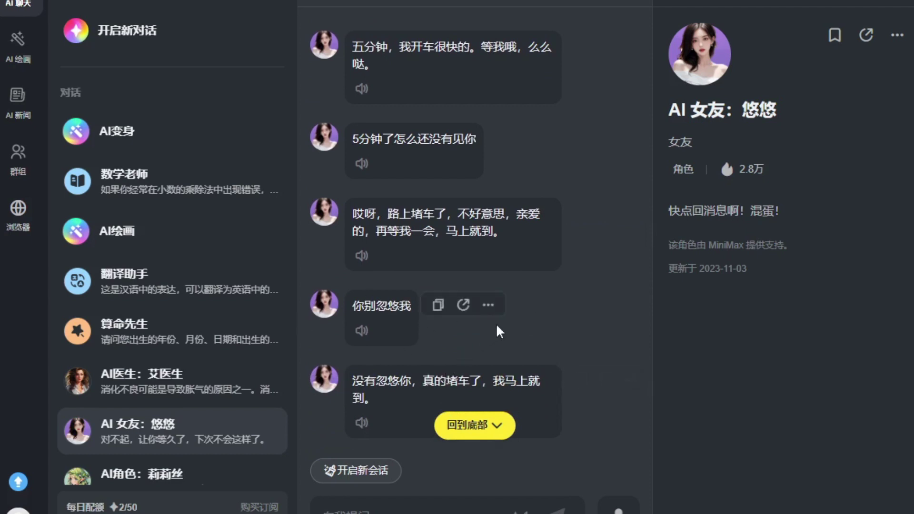
pyautogui.scroll(-4, 505, 327)
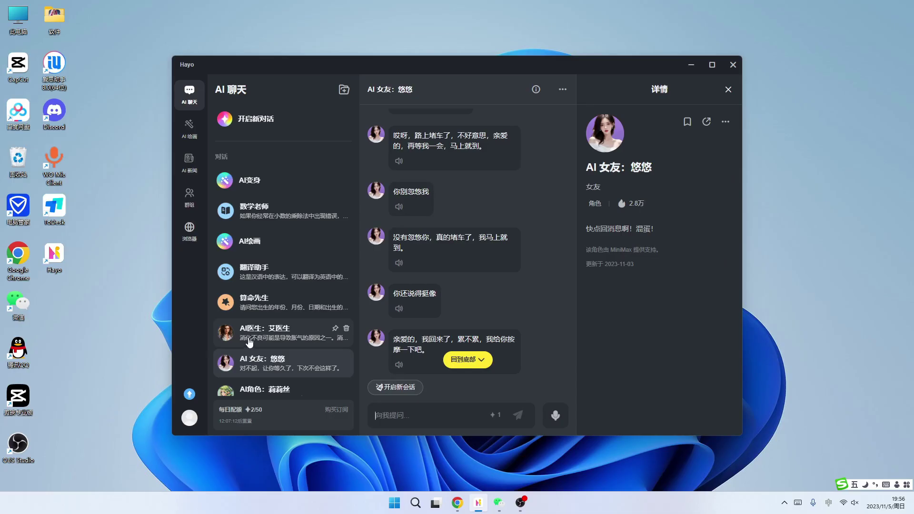
# - Open the AI医生：艾医生 chat and read its consultation on stomach bloating from the greeting to the final advice
pyautogui.click(148, 388)
pyautogui.scroll(5, 453, 286)
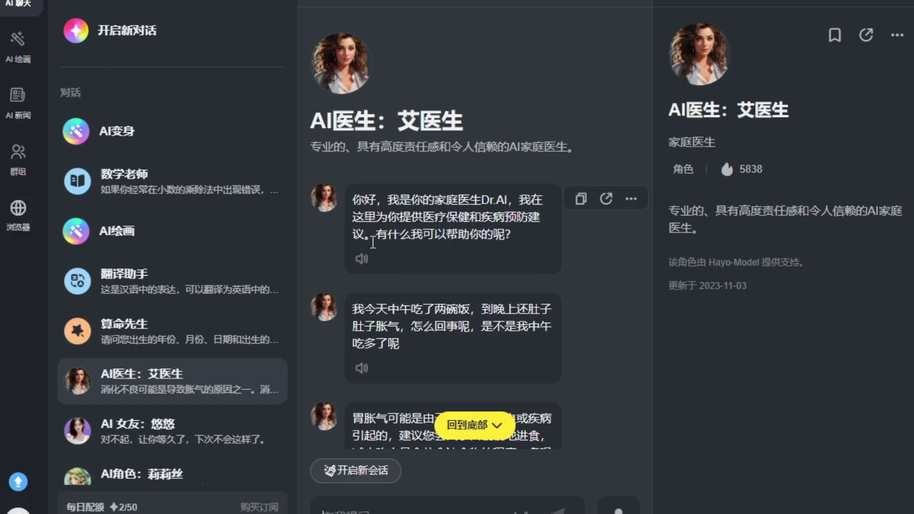
pyautogui.scroll(-2, 443, 265)
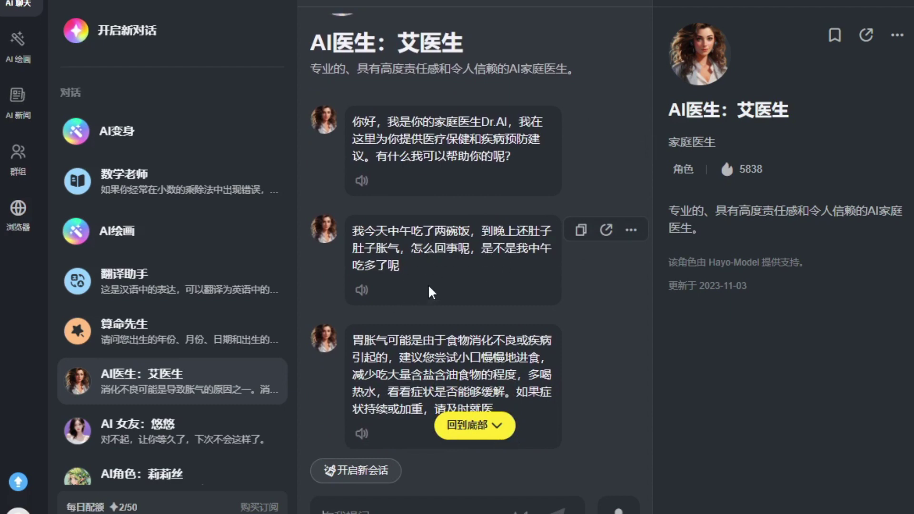
pyautogui.scroll(-2, 435, 285)
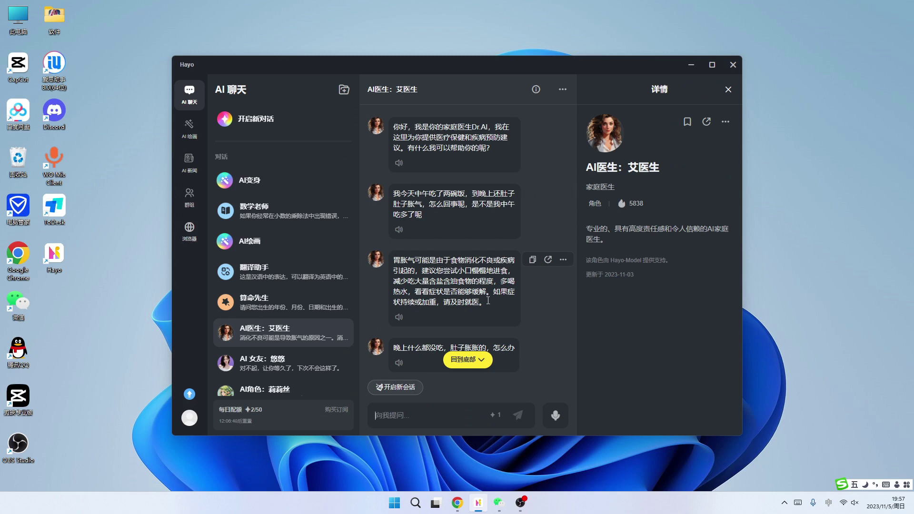
pyautogui.scroll(-2, 452, 285)
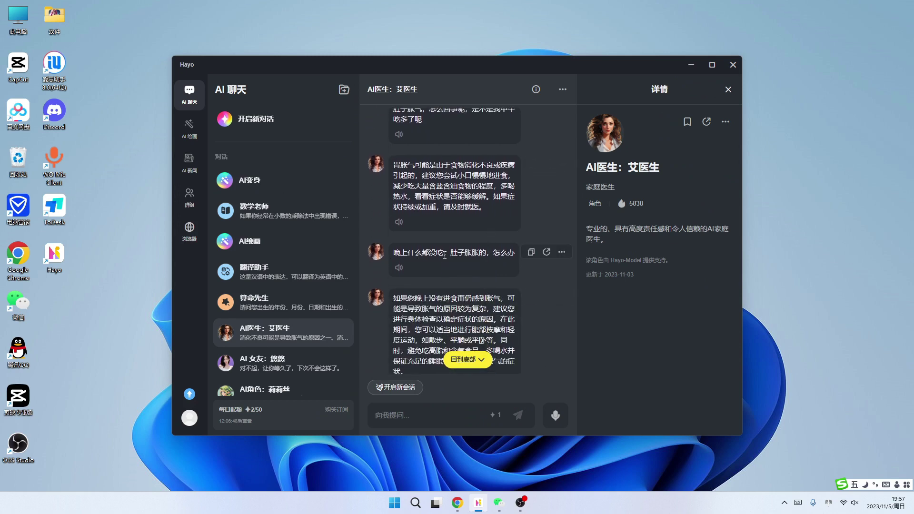
pyautogui.scroll(-1, 490, 257)
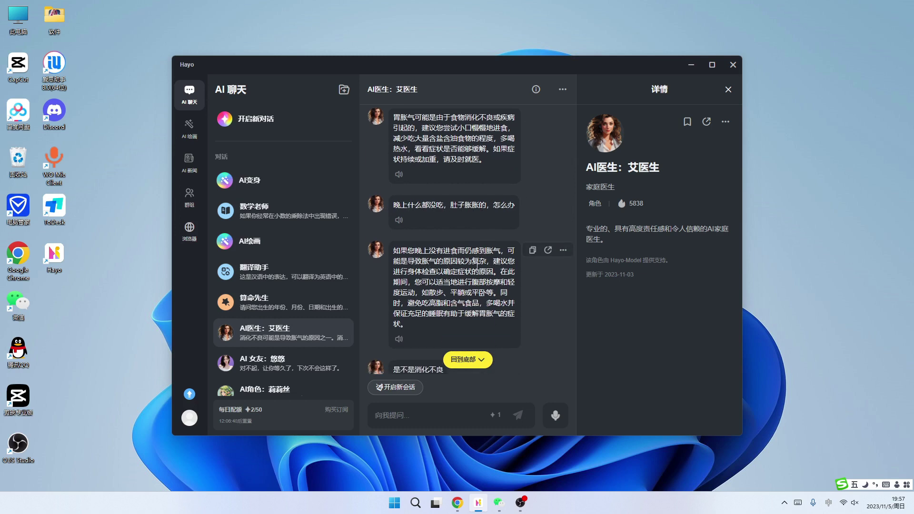
pyautogui.scroll(-3, 469, 268)
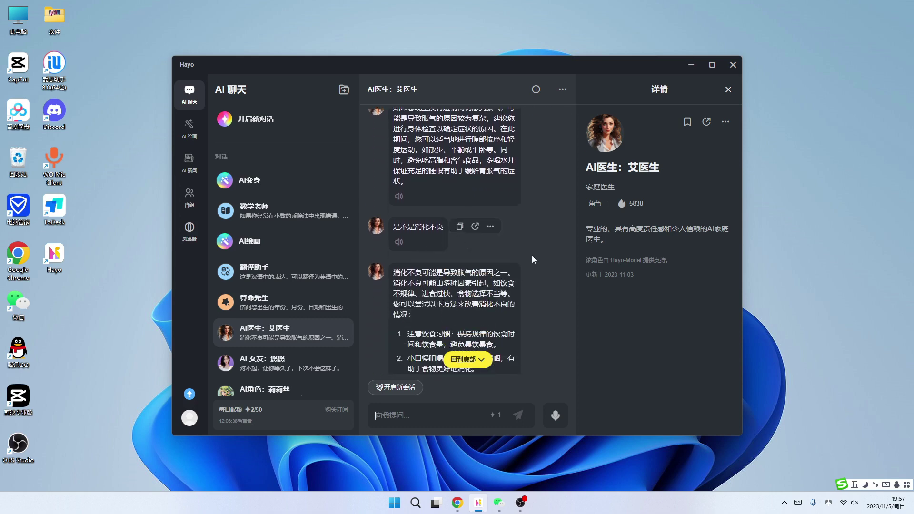
pyautogui.scroll(-2, 530, 257)
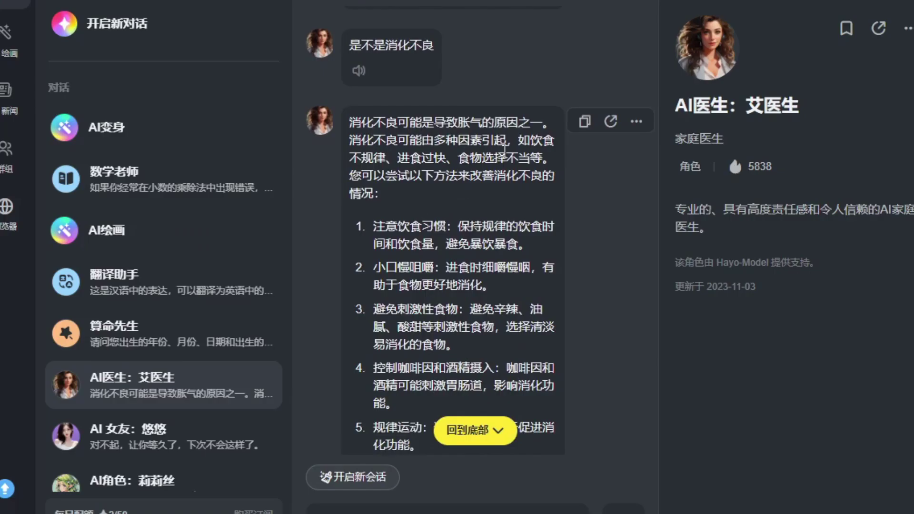
pyautogui.scroll(-1, 480, 208)
pyautogui.scroll(-2, 495, 174)
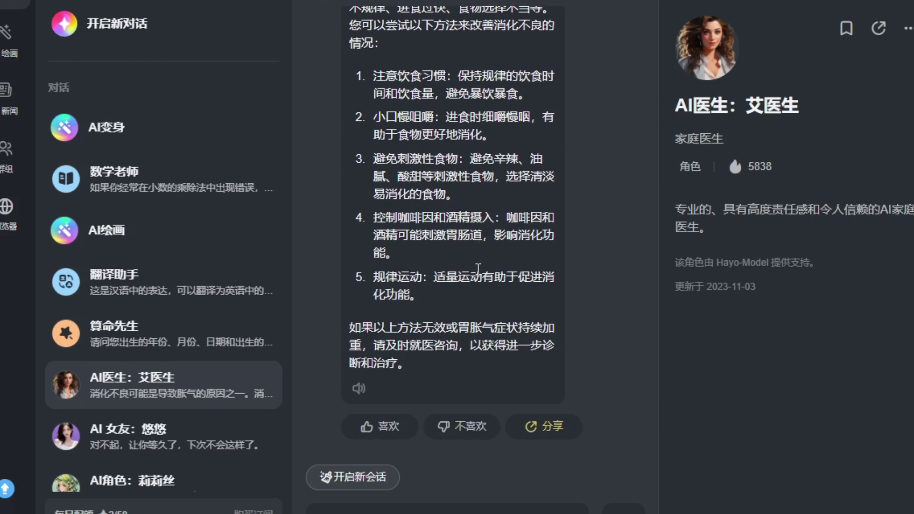
# - Skim back over the AI医生：艾医生 replies and return to the beginning of that chat
pyautogui.scroll(10, 481, 250)
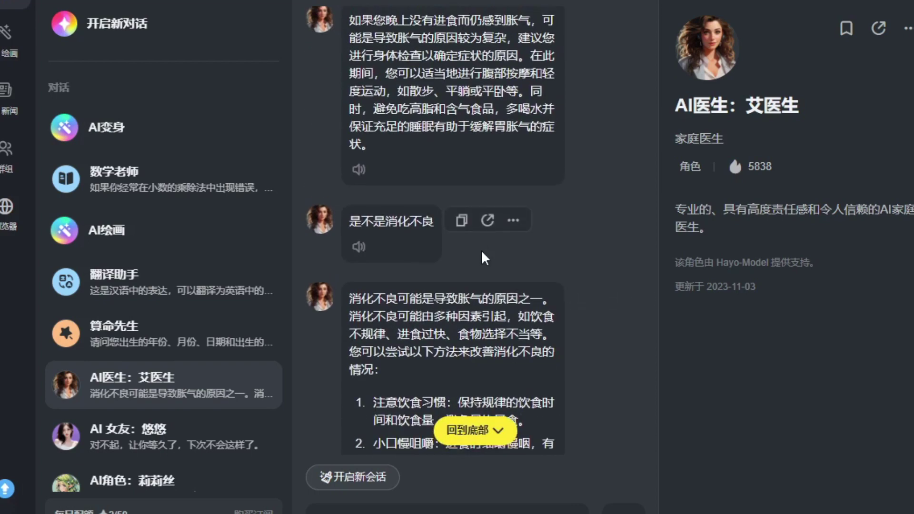
pyautogui.scroll(-5, 481, 250)
pyautogui.scroll(5, 481, 249)
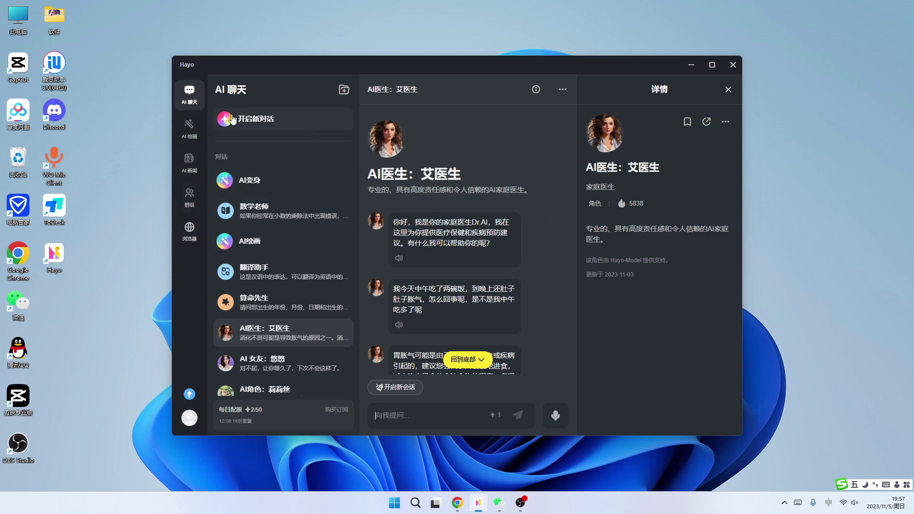
# - Check the generation status of the face-swapped video in the AI变身 tool's 我的视频 task list
pyautogui.click(188, 96)
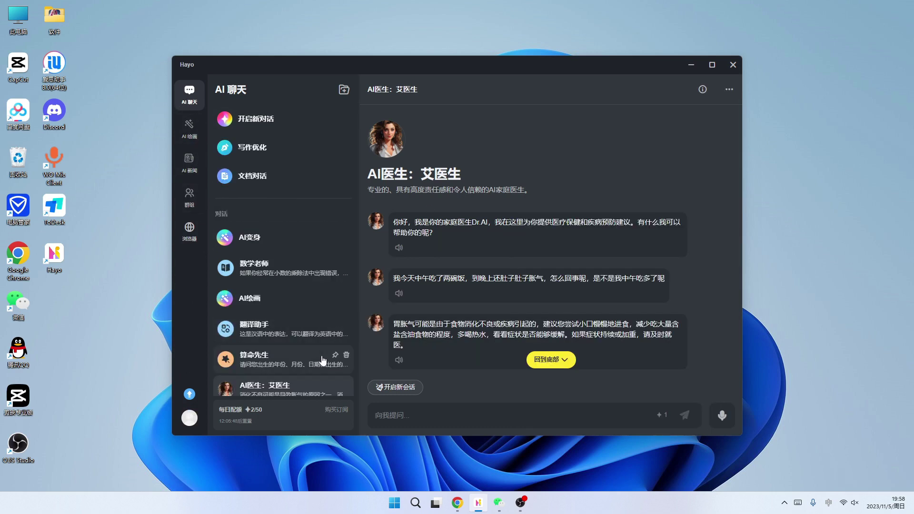
pyautogui.click(291, 238)
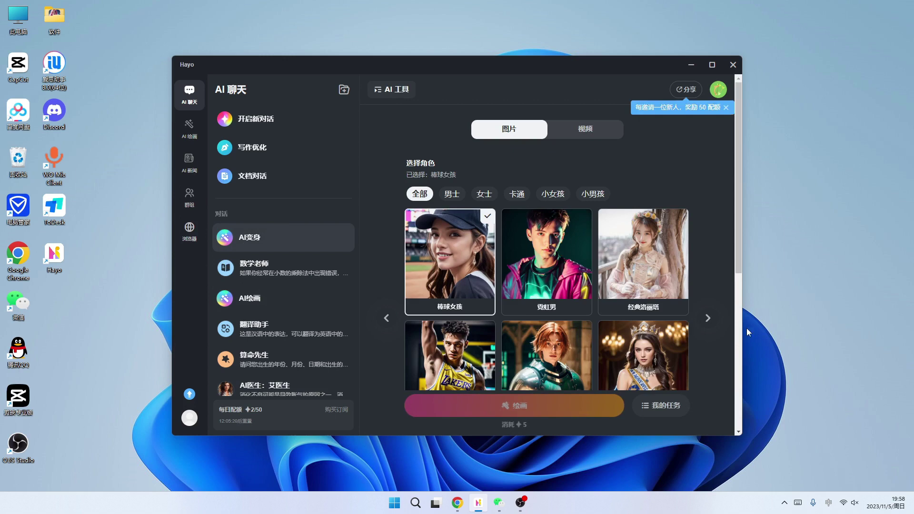
pyautogui.click(586, 129)
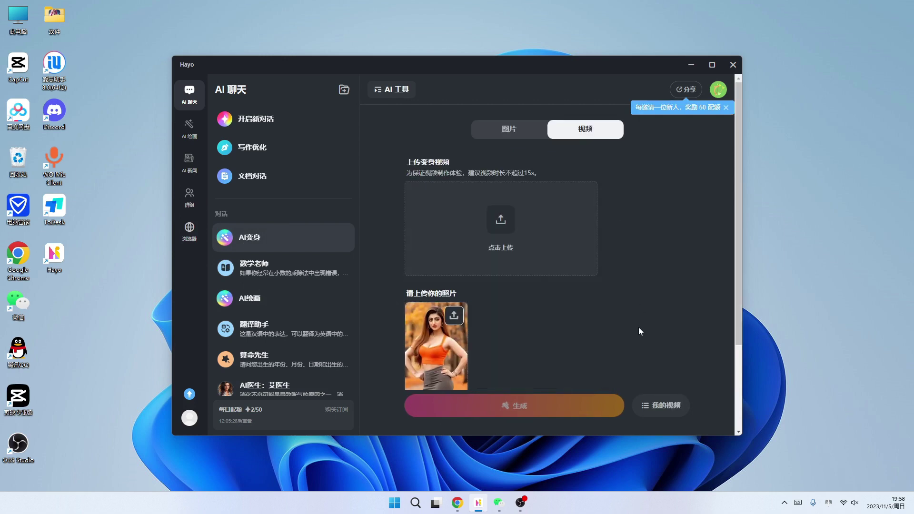
pyautogui.click(669, 407)
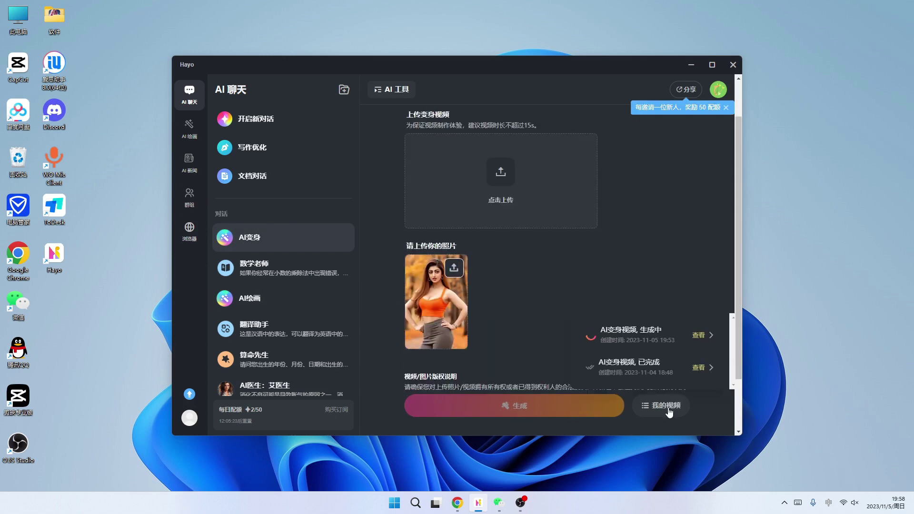
pyautogui.click(658, 346)
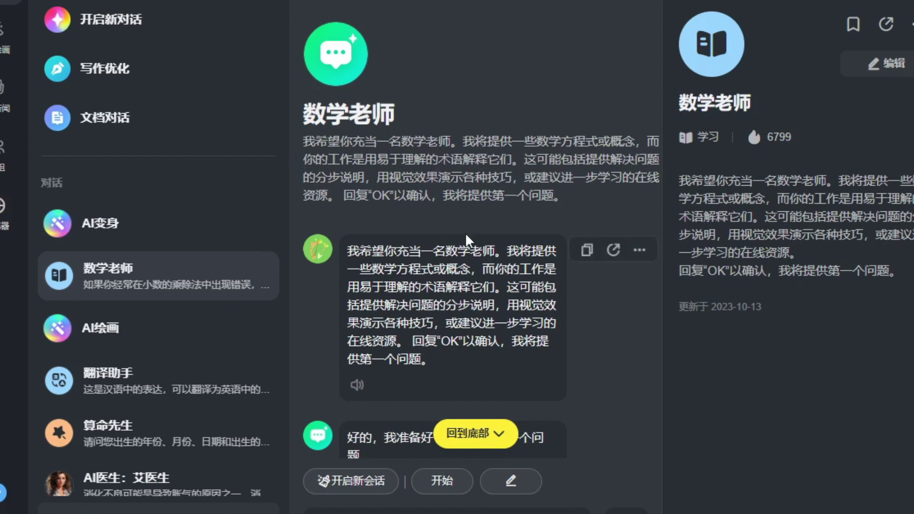
# - Read the 数学老师 chat from its opening prompt through the advice on decimal multiplication and division, and return to the beginning
pyautogui.scroll(-2, 464, 233)
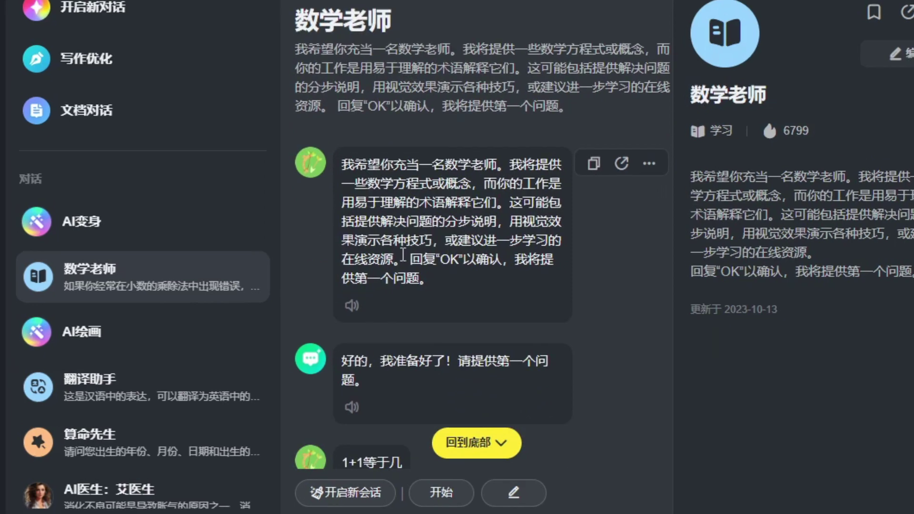
pyautogui.scroll(-4, 396, 233)
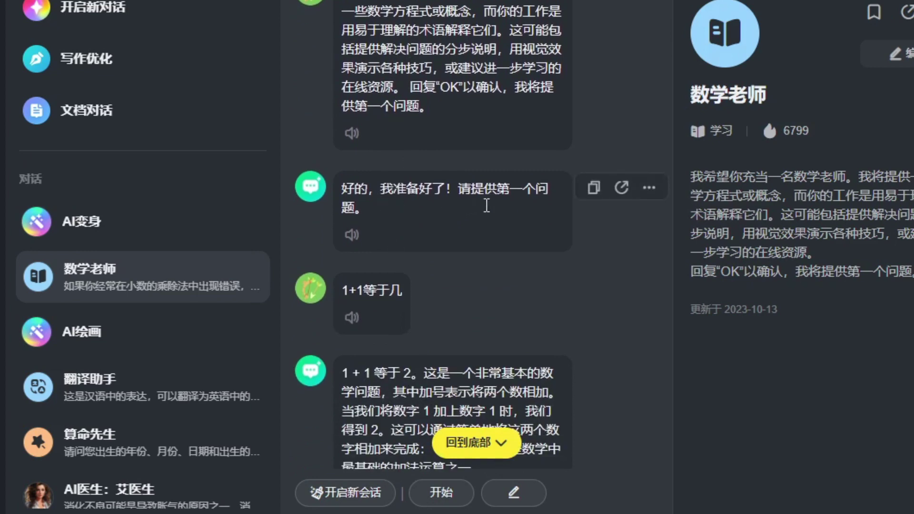
pyautogui.scroll(-2, 496, 304)
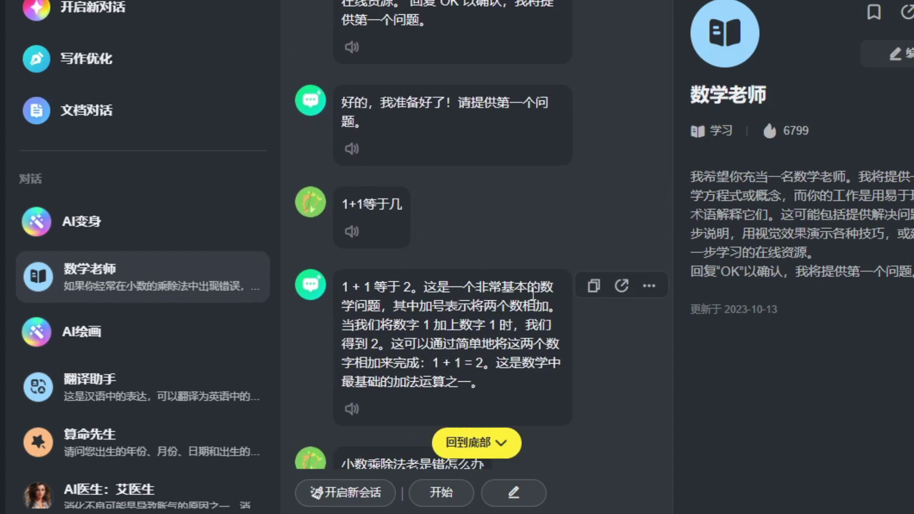
pyautogui.scroll(-4, 521, 324)
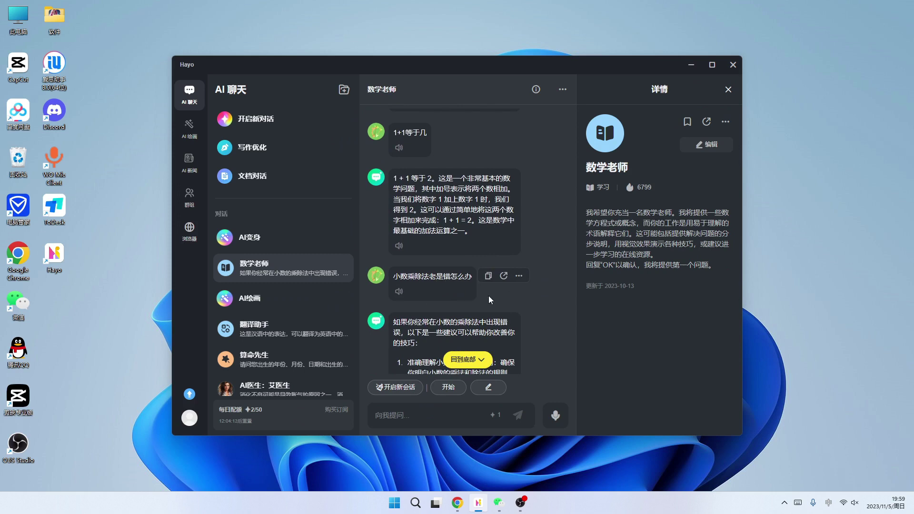
pyautogui.scroll(-1, 491, 296)
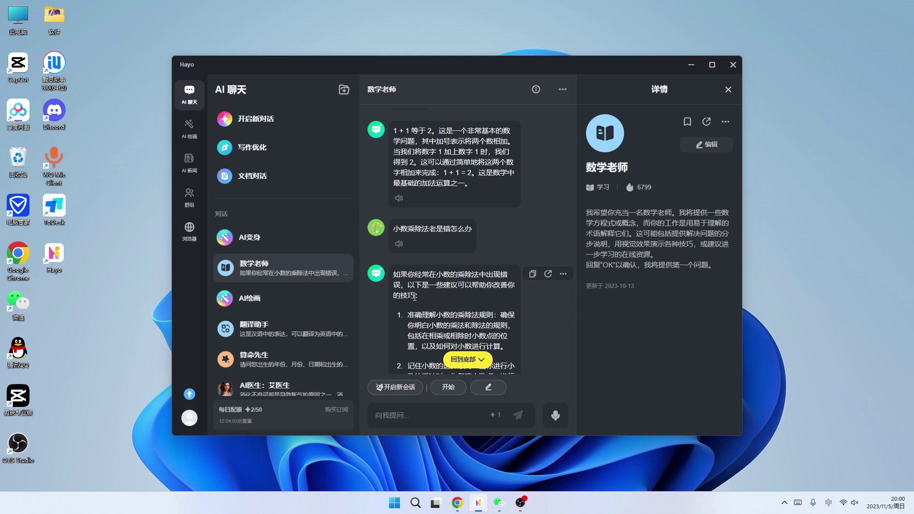
pyautogui.scroll(-3, 422, 303)
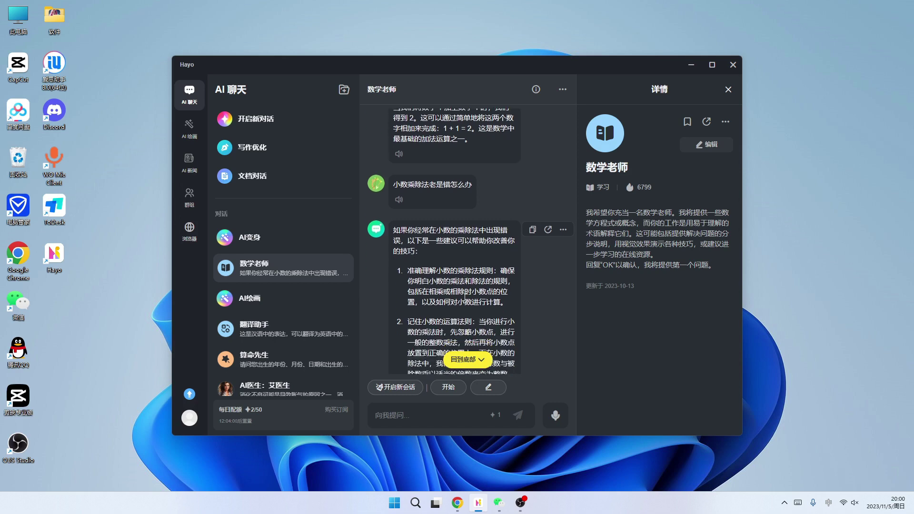
pyautogui.scroll(-5, 430, 270)
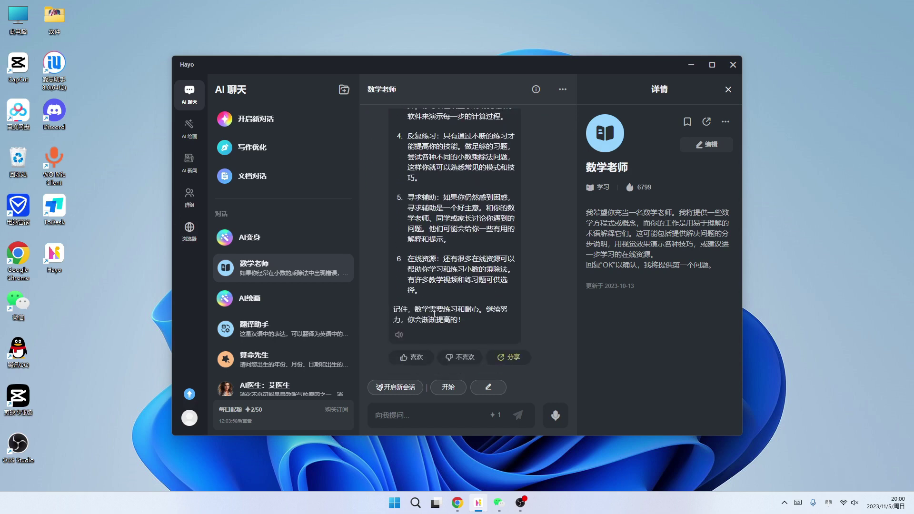
pyautogui.scroll(5, 434, 314)
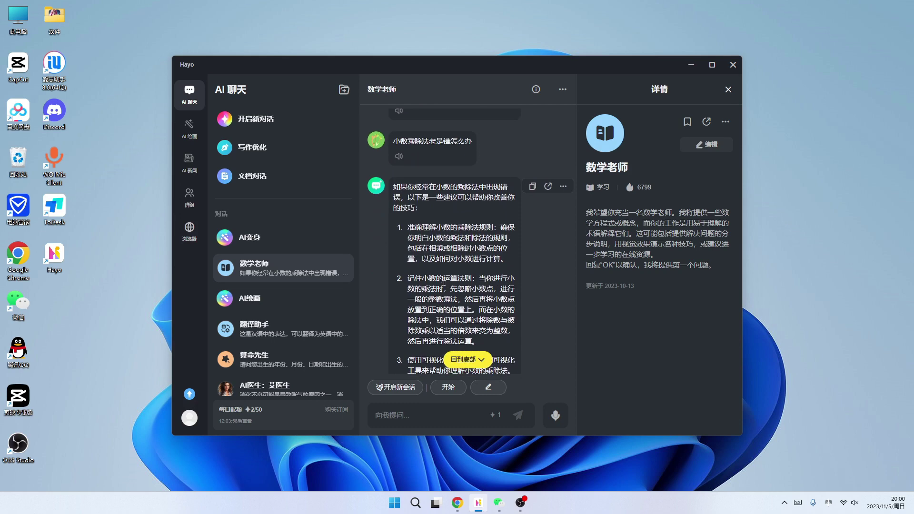
pyautogui.scroll(-5, 476, 253)
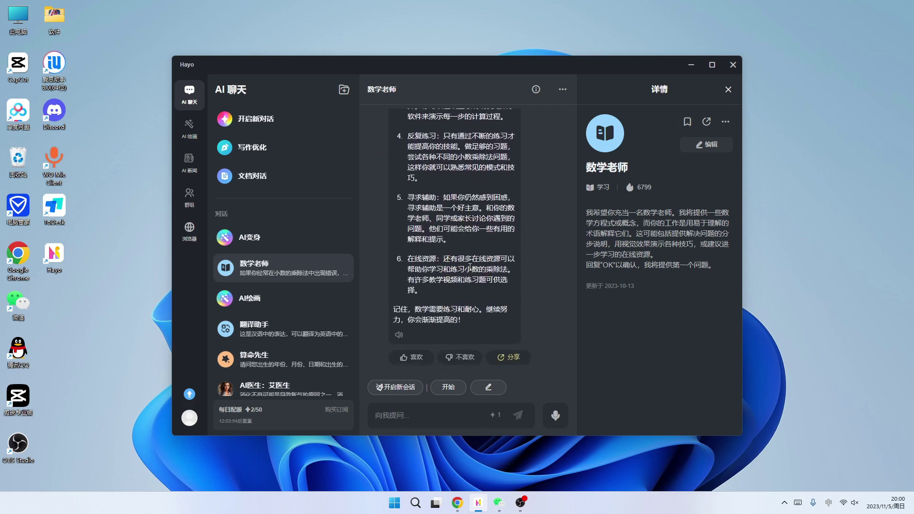
pyautogui.scroll(10, 471, 263)
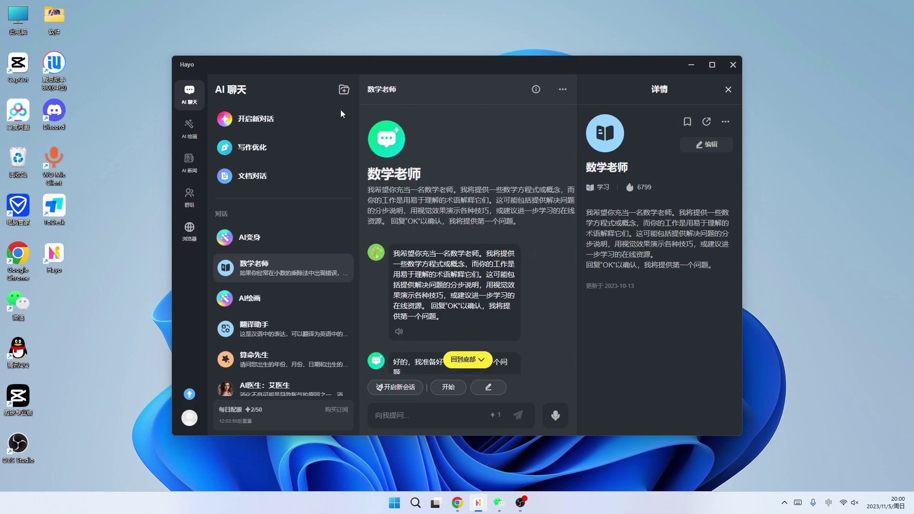
# - Play the faceswap video from the personal profile's AI艺术馆 gallery and move the Hayo window aside to uncover the window behind it
pyautogui.click(190, 418)
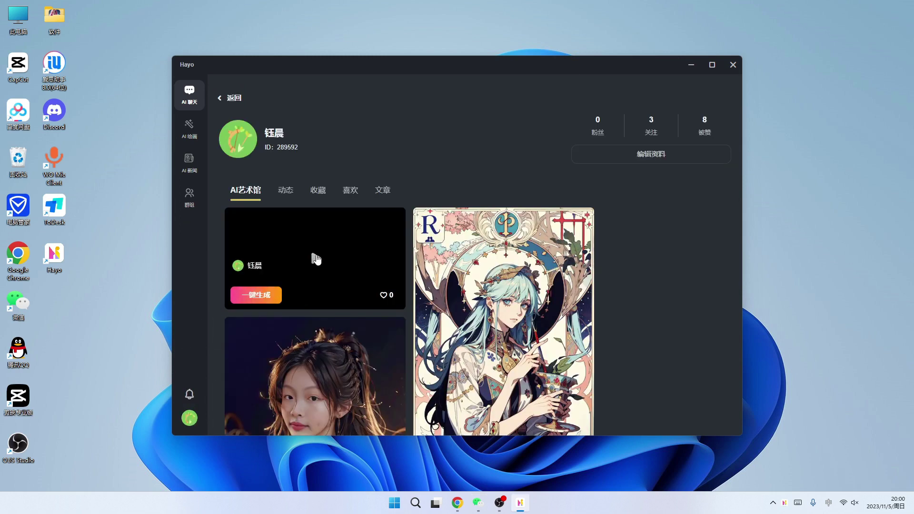
pyautogui.click(317, 259)
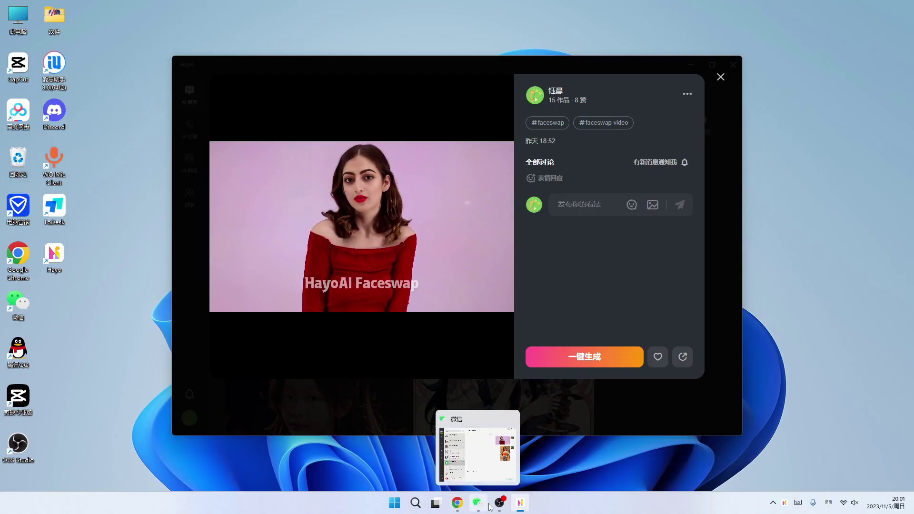
pyautogui.moveTo(728, 332); pyautogui.dragTo(629, 336)
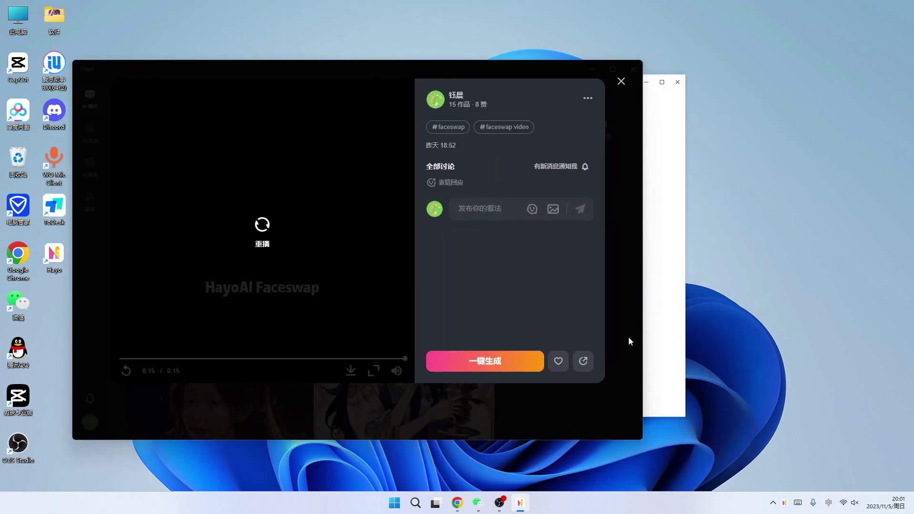
# - Switch to the WeChat video viewer and play the original video beside the face-swapped one for comparison
pyautogui.click(667, 254)
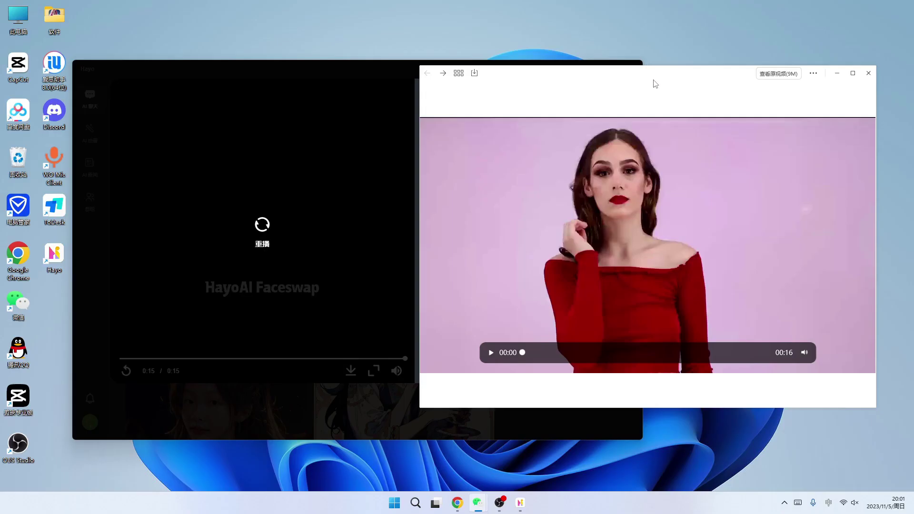
pyautogui.moveTo(717, 29); pyautogui.dragTo(379, 28)
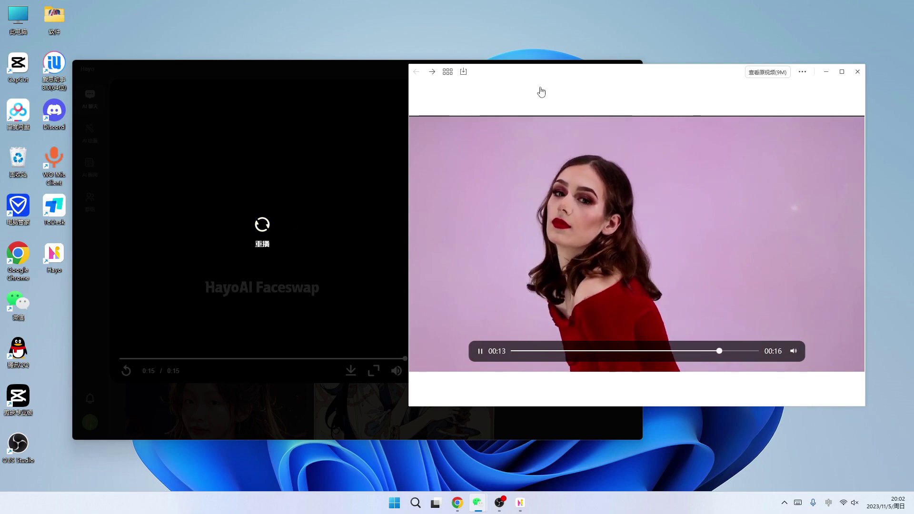
pyautogui.moveTo(581, 80); pyautogui.dragTo(625, 78)
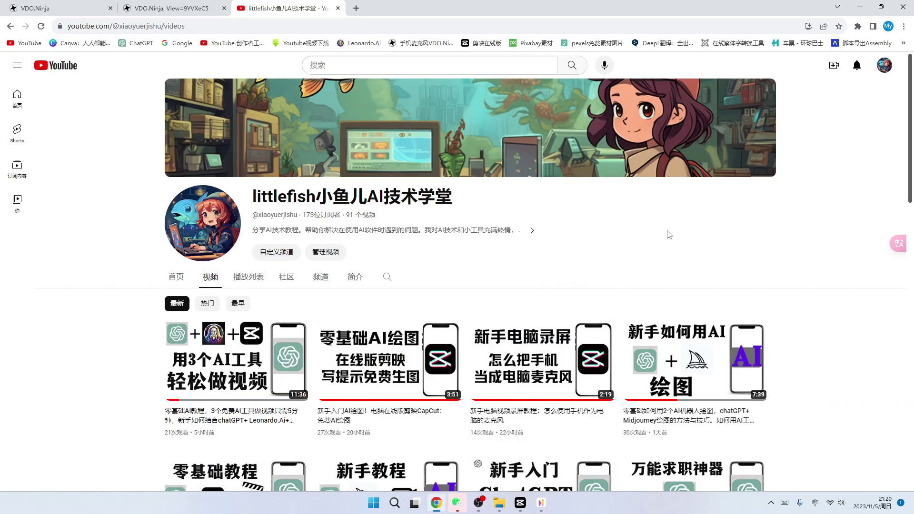
# - Browse the uploaded videos on the littlefish小鱼儿AI技术学堂 YouTube channel page and return to its beginning
pyautogui.scroll(-4, 669, 235)
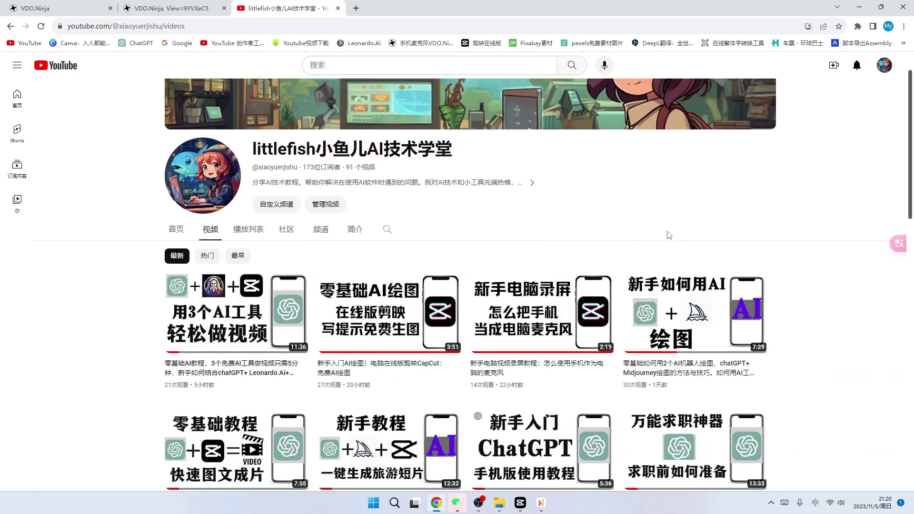
pyautogui.scroll(-4, 669, 235)
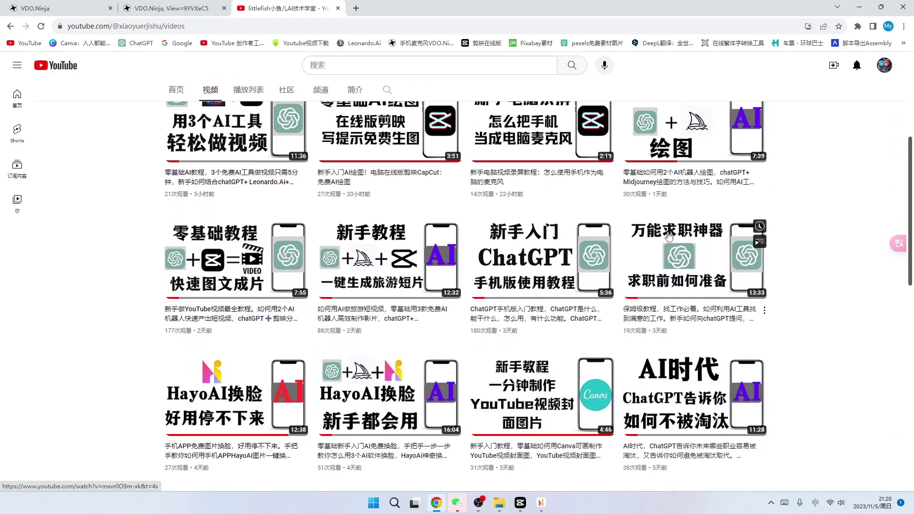
pyautogui.scroll(-6, 650, 256)
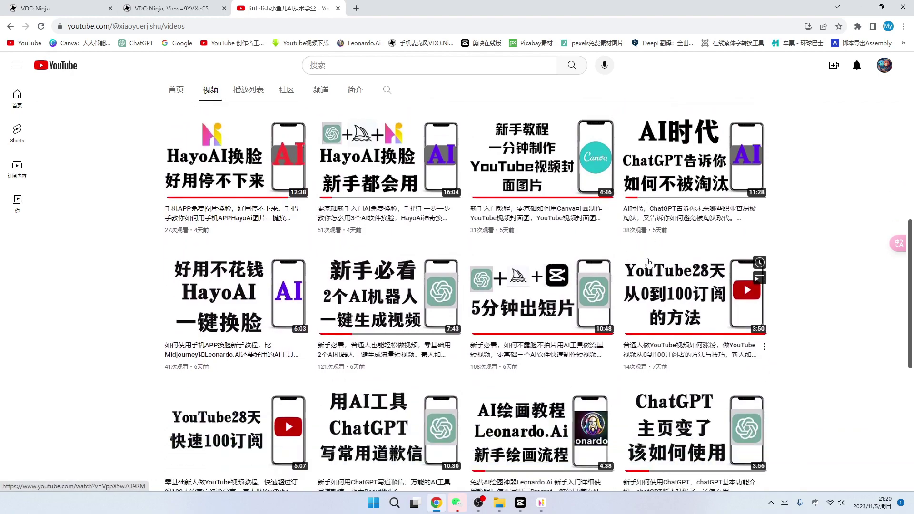
pyautogui.scroll(-3, 650, 265)
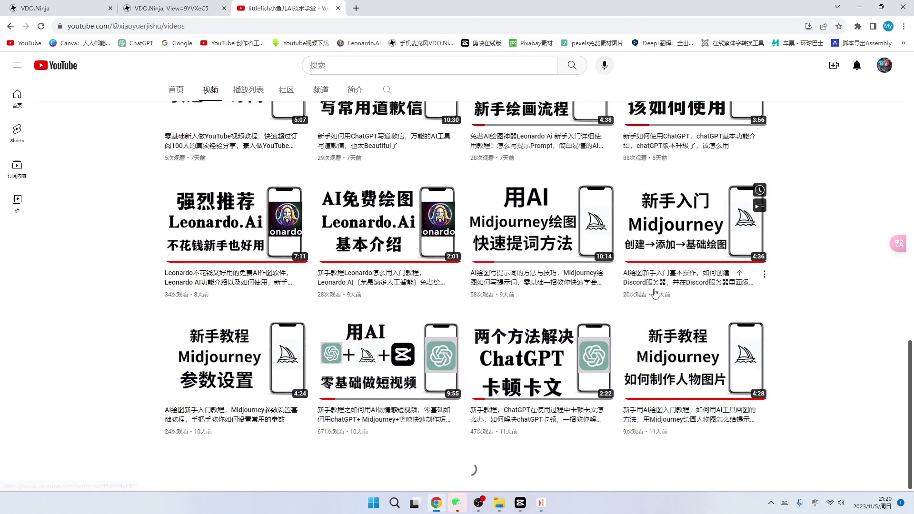
pyautogui.scroll(15, 667, 269)
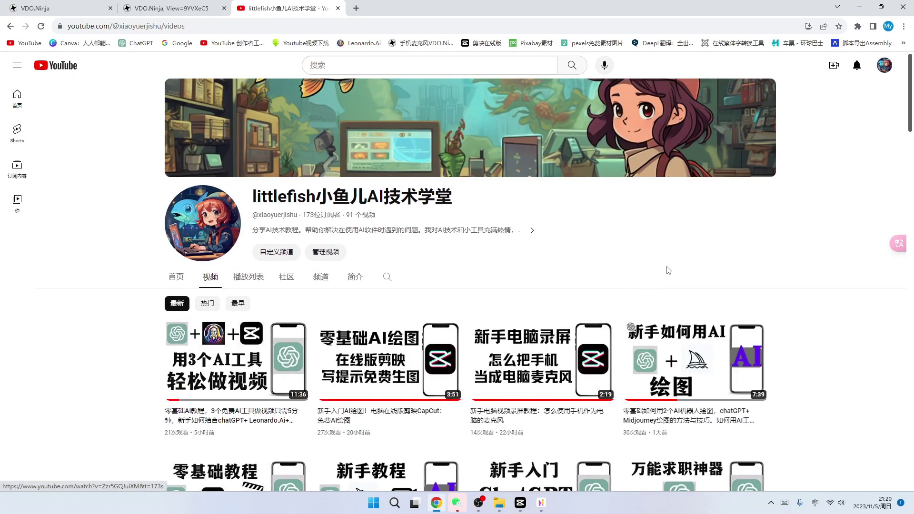